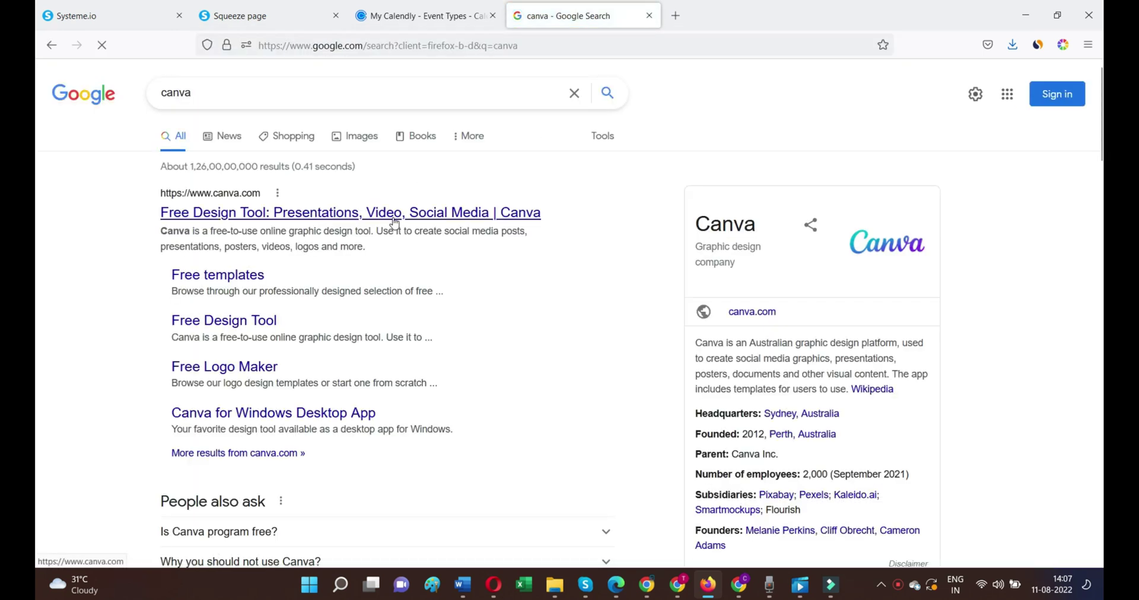
- Open the Canva website from the Google search results
click(395, 220)
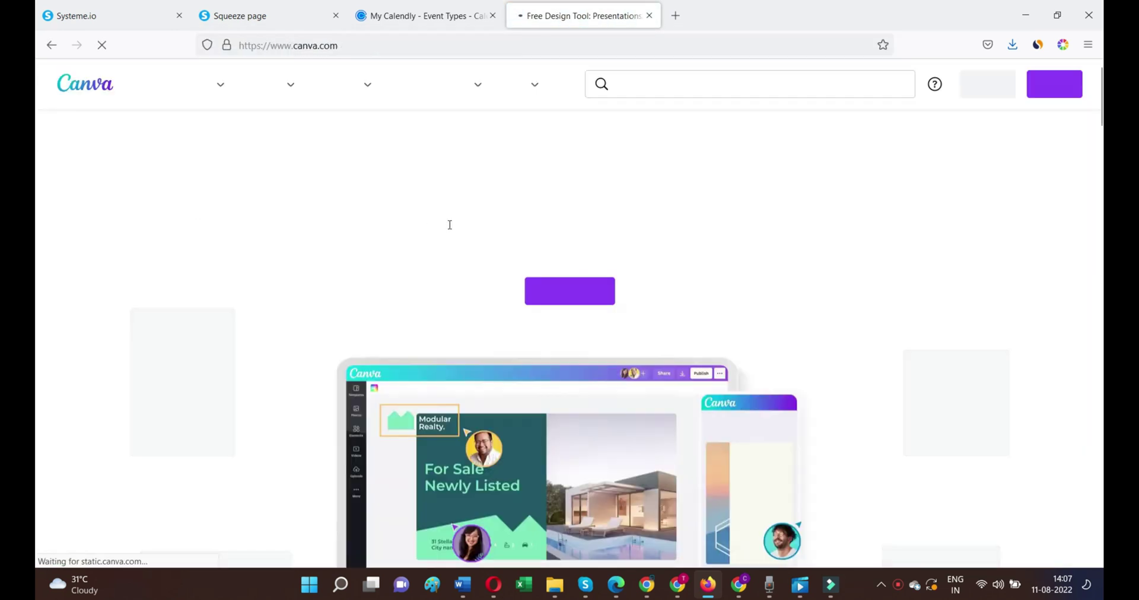
click(1062, 95)
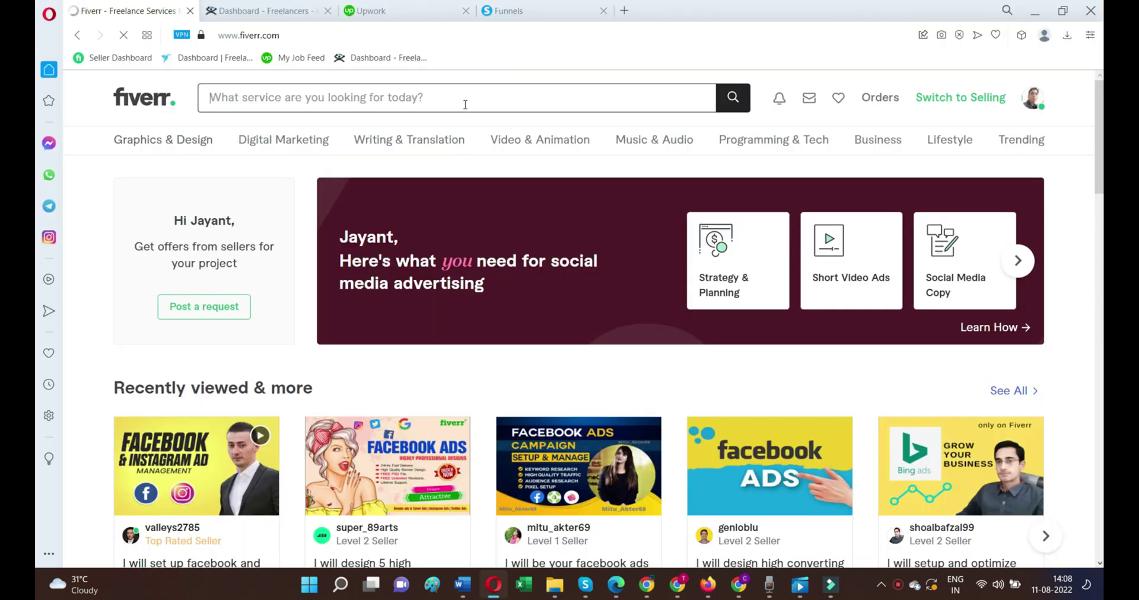
- Search Fiverr for "facebook ads banner design" services
text(facebook ad)
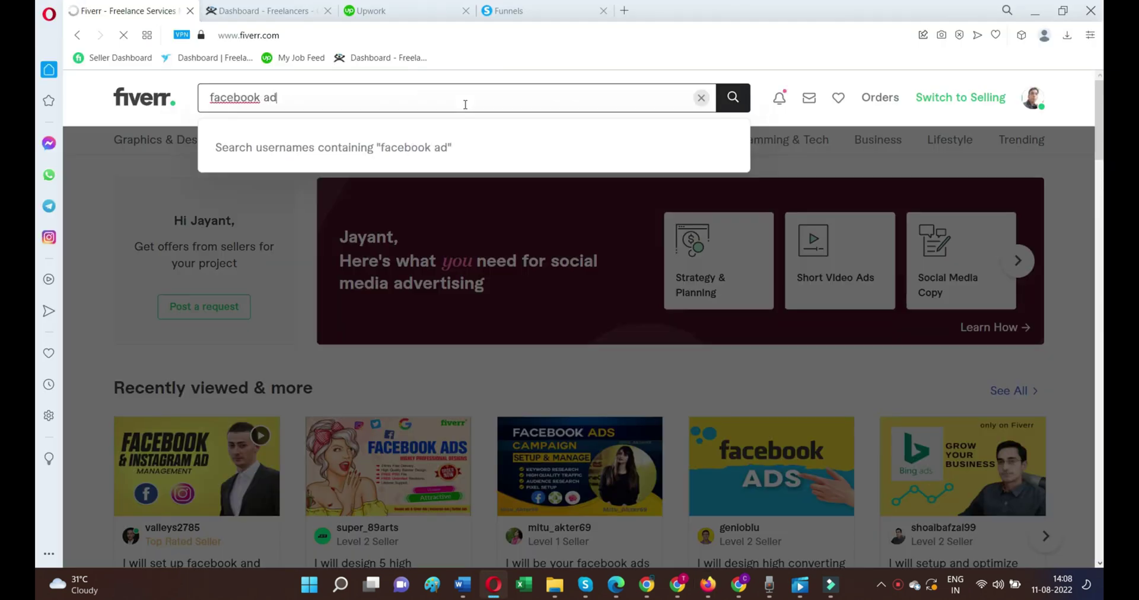
text(s banner)
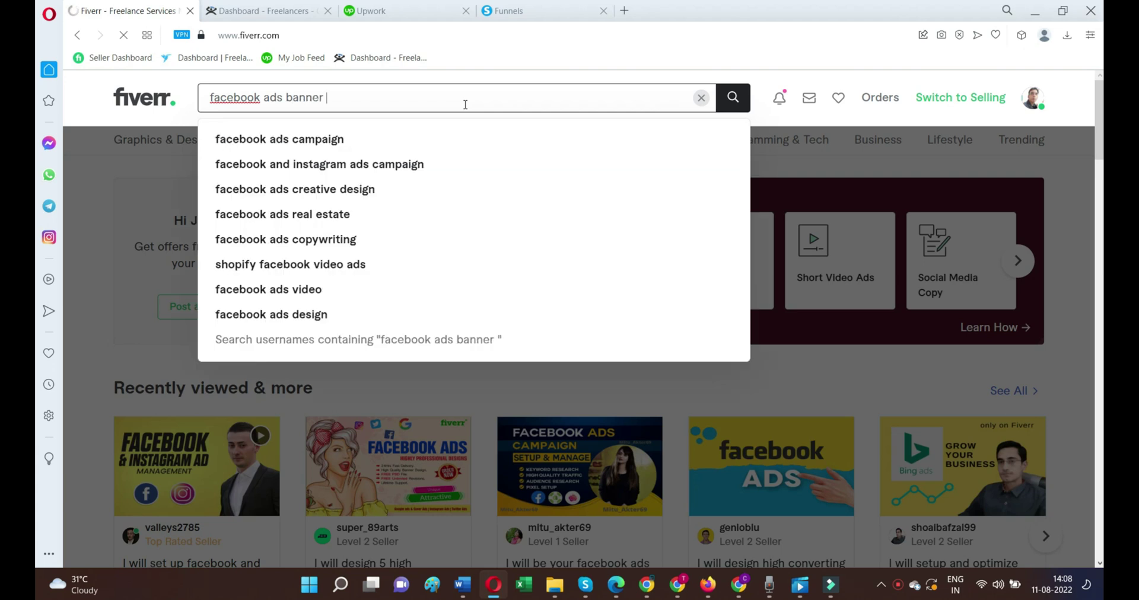
text( design)
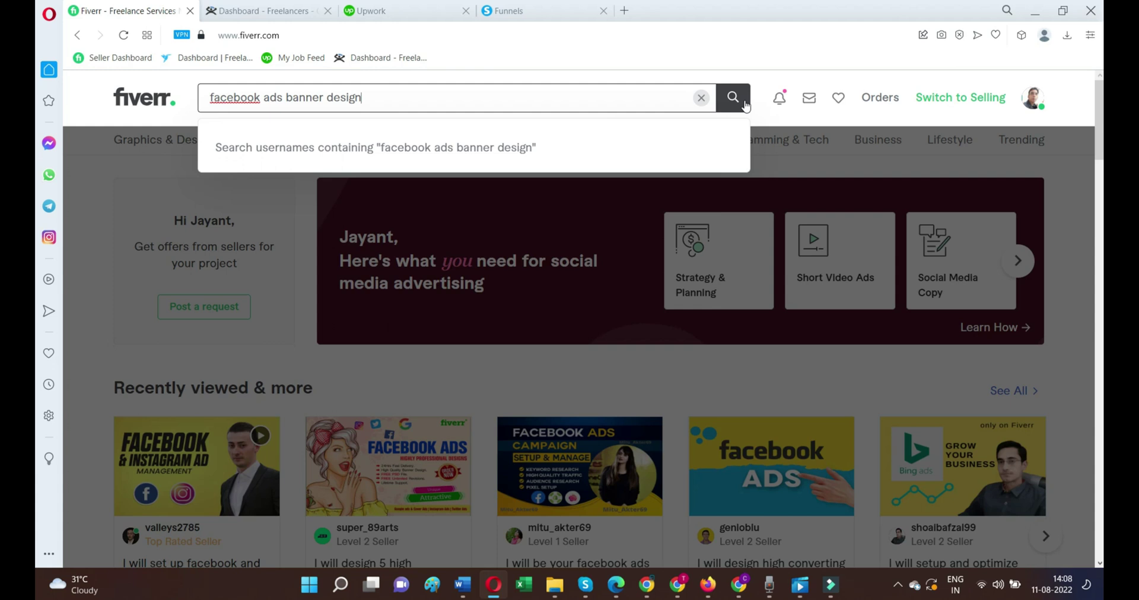
click(745, 106)
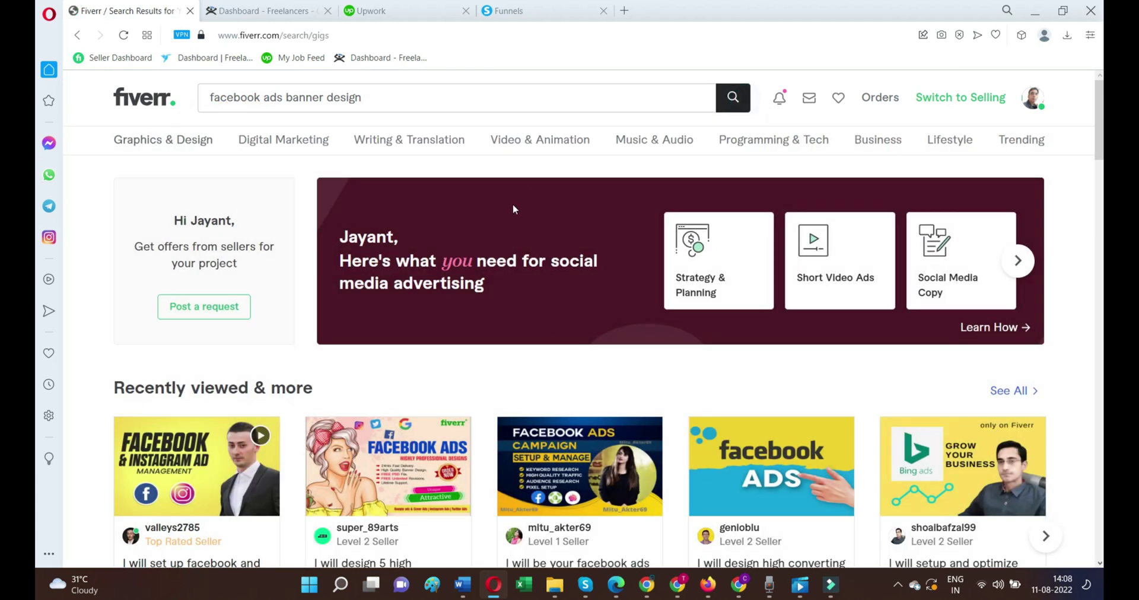
- Open the first three Facebook ads banner design gigs from the Fiverr results in separate new tabs
scroll(493, 252, down, 2)
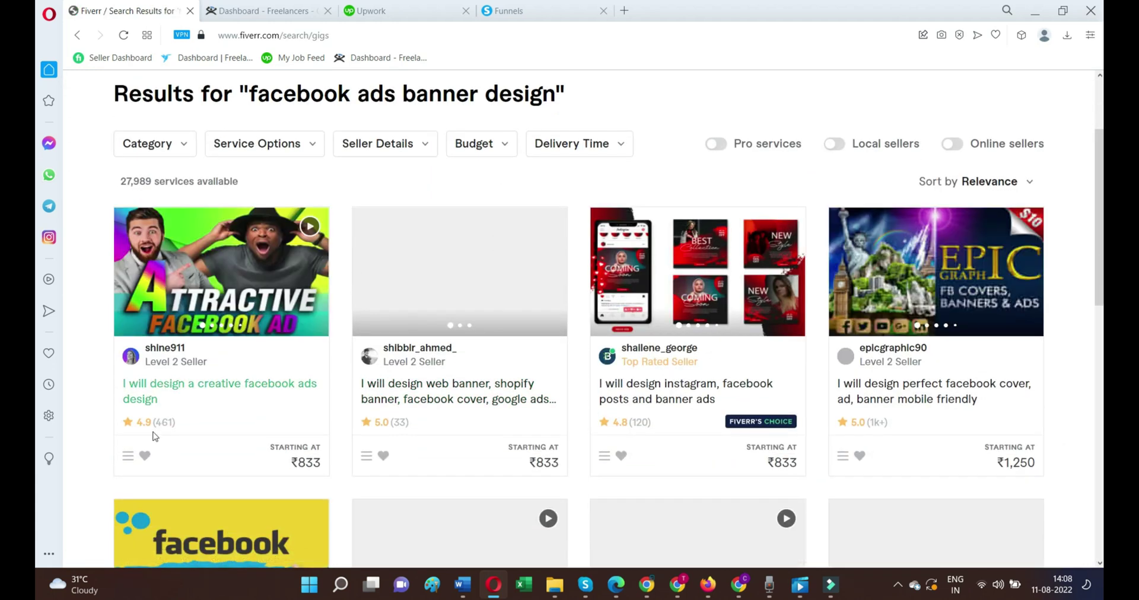
right_click(239, 384)
click(319, 192)
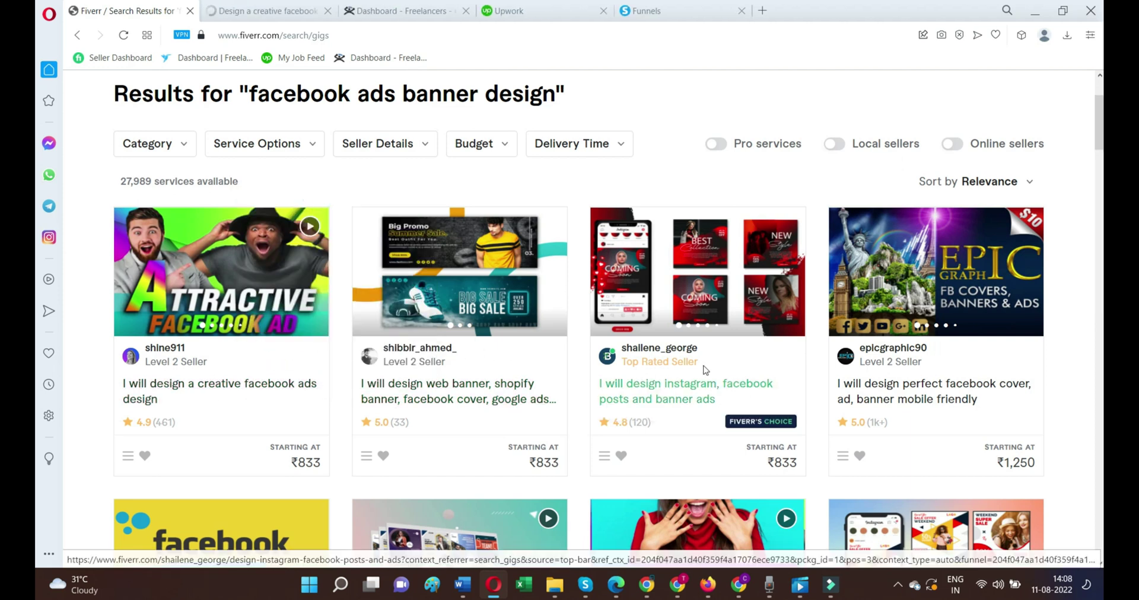
right_click(459, 392)
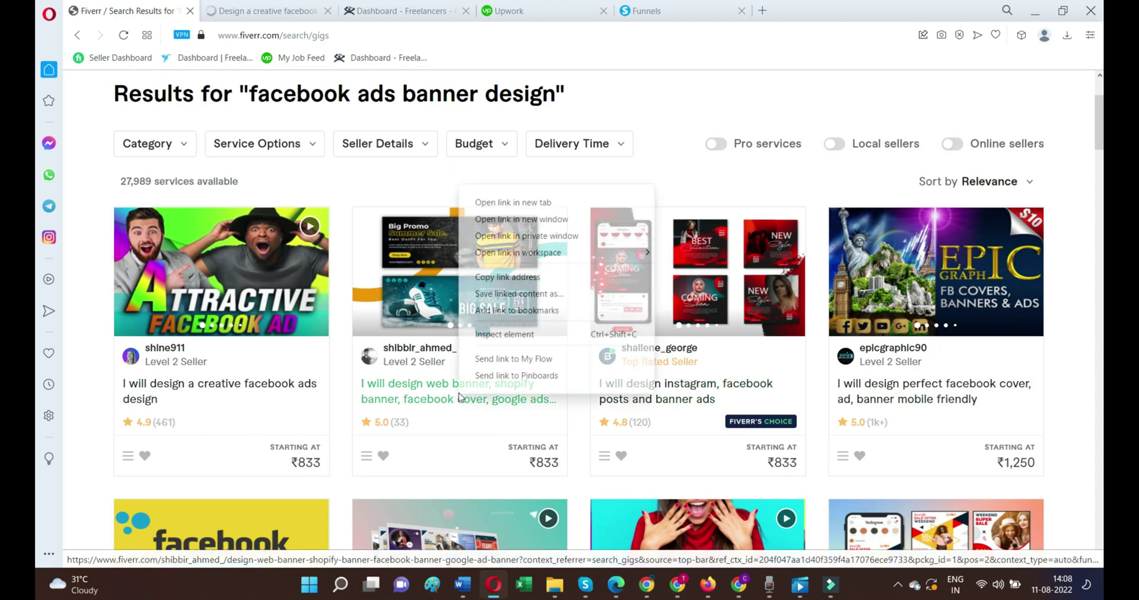
click(522, 202)
right_click(672, 392)
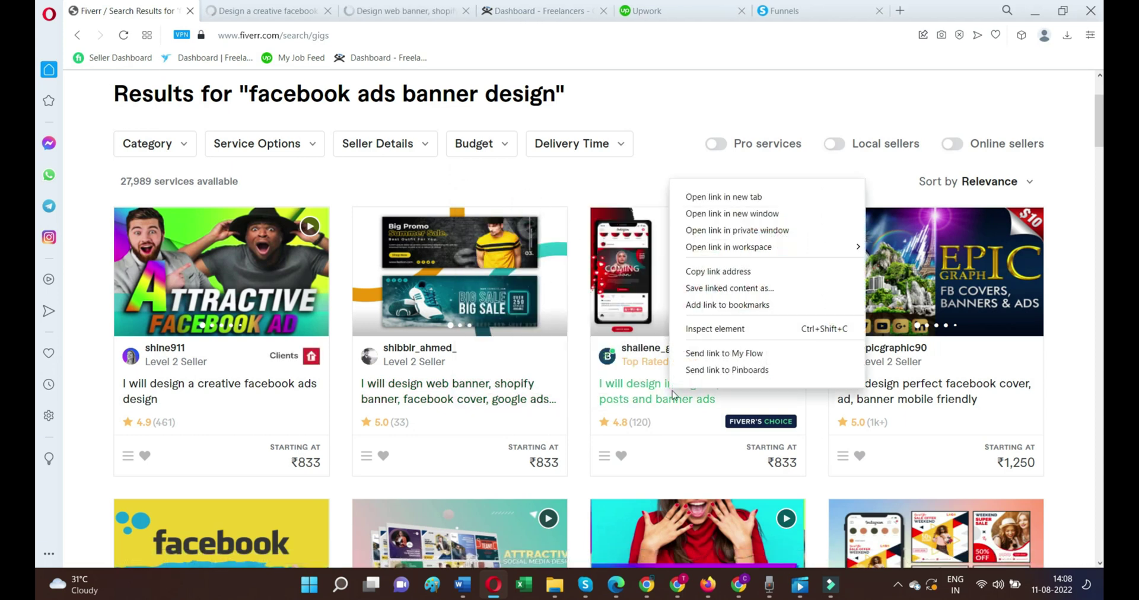
click(730, 197)
- View the Standard and Premium packages of the creative Facebook ads design gig
click(256, 8)
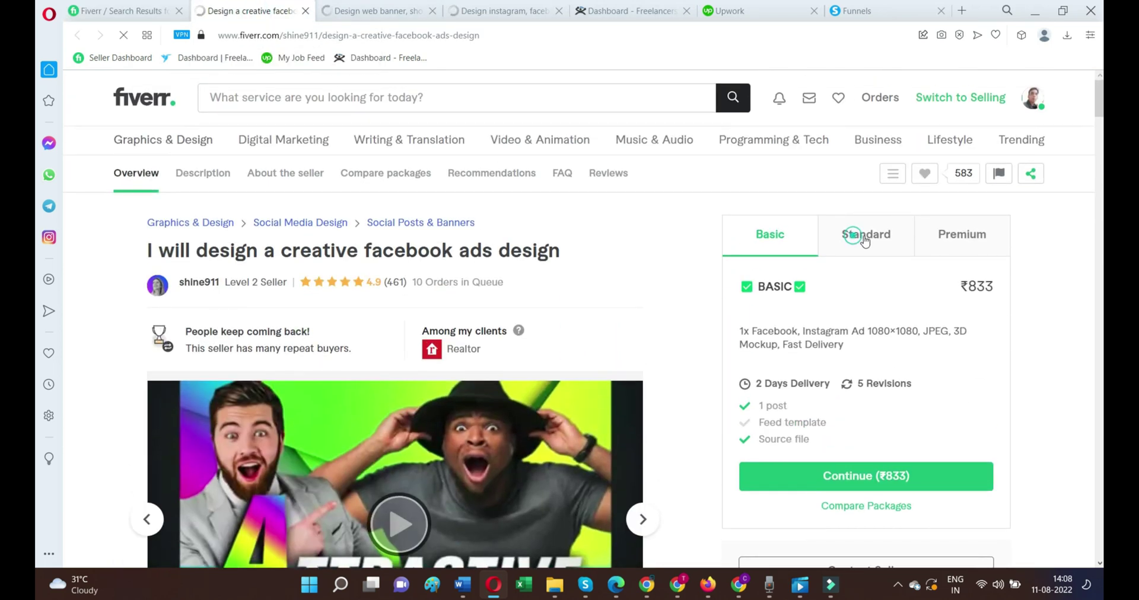
click(854, 241)
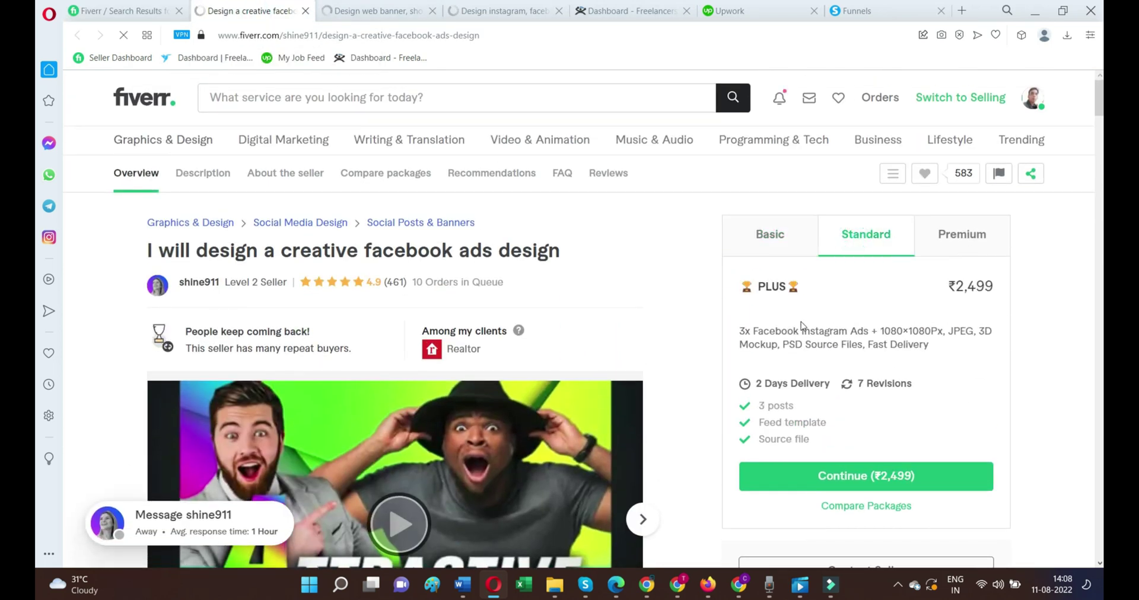
click(956, 249)
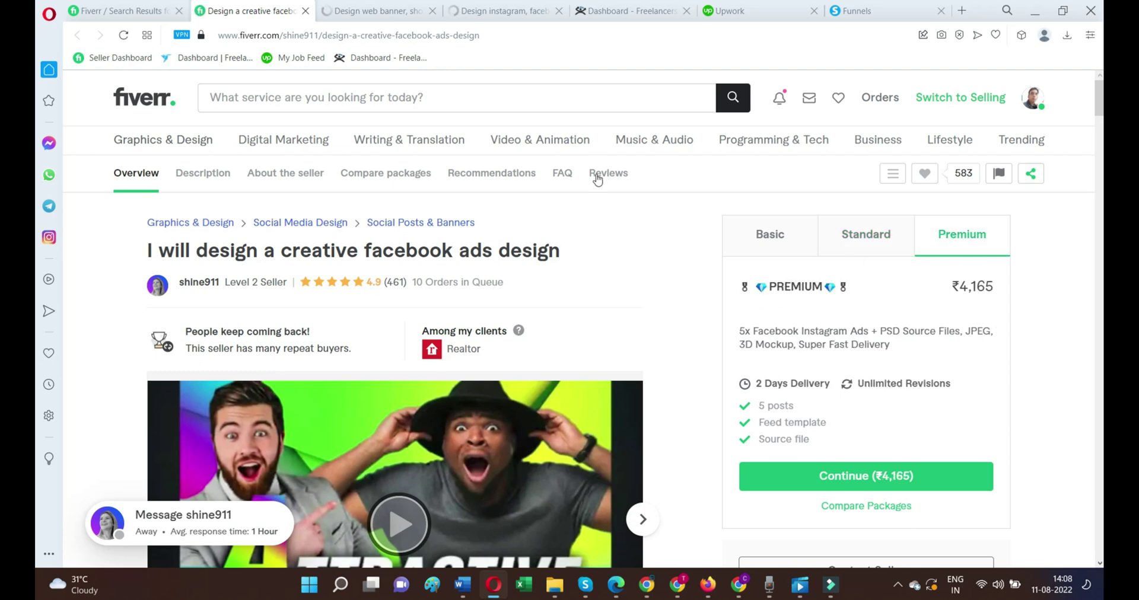
- Examine the Basic, Standard and Premium packages and the sample banners of the web banner, Shopify banner and Facebook cover gig
click(357, 9)
click(867, 241)
click(788, 249)
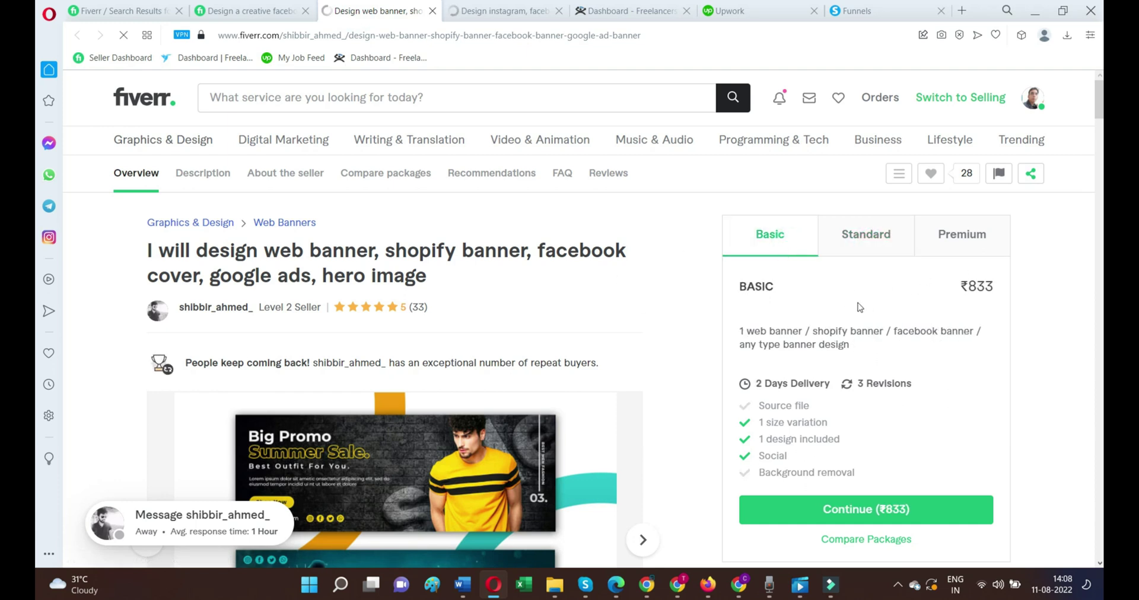
click(963, 243)
scroll(623, 351, down, 6)
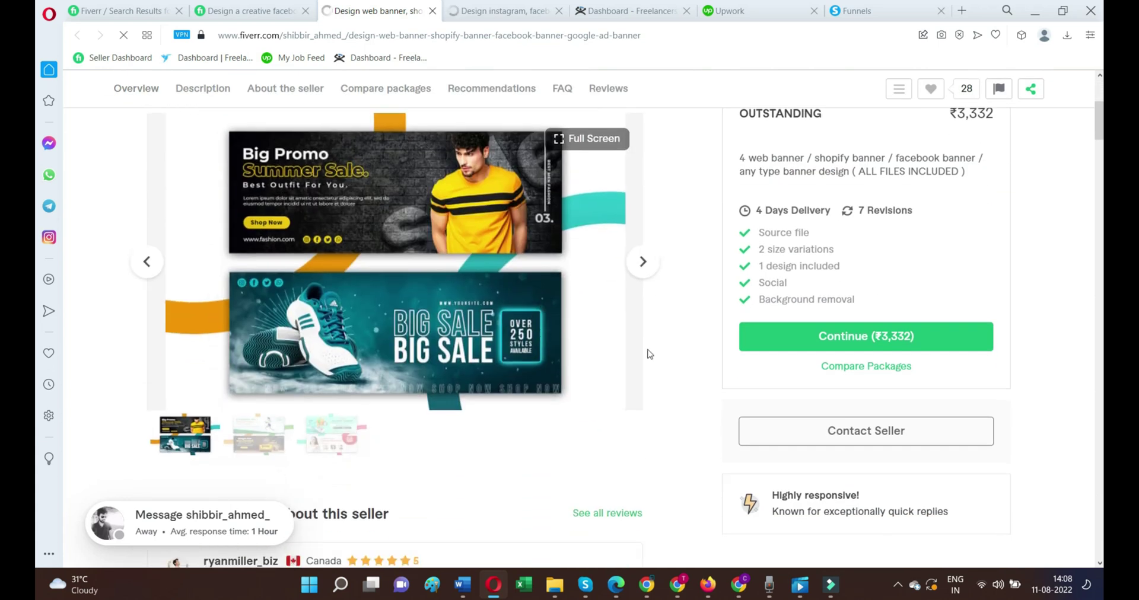
scroll(656, 356, up, 6)
- Examine the Standard and Premium package descriptions of the Instagram, Facebook posts and banner ads gig
click(534, 13)
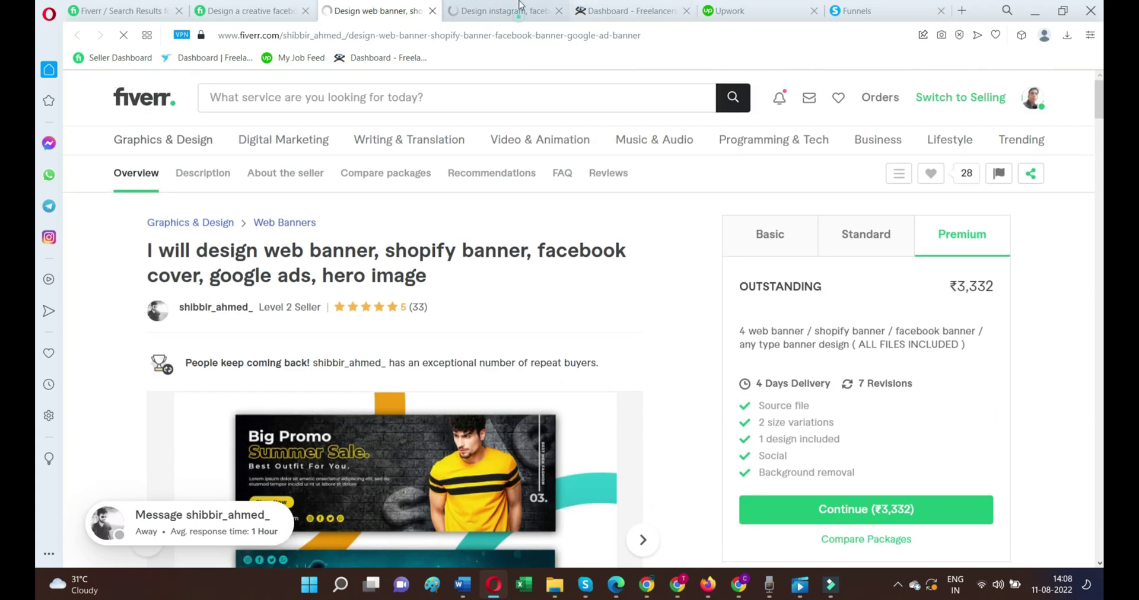
scroll(845, 272, down, 3)
scroll(812, 300, up, 3)
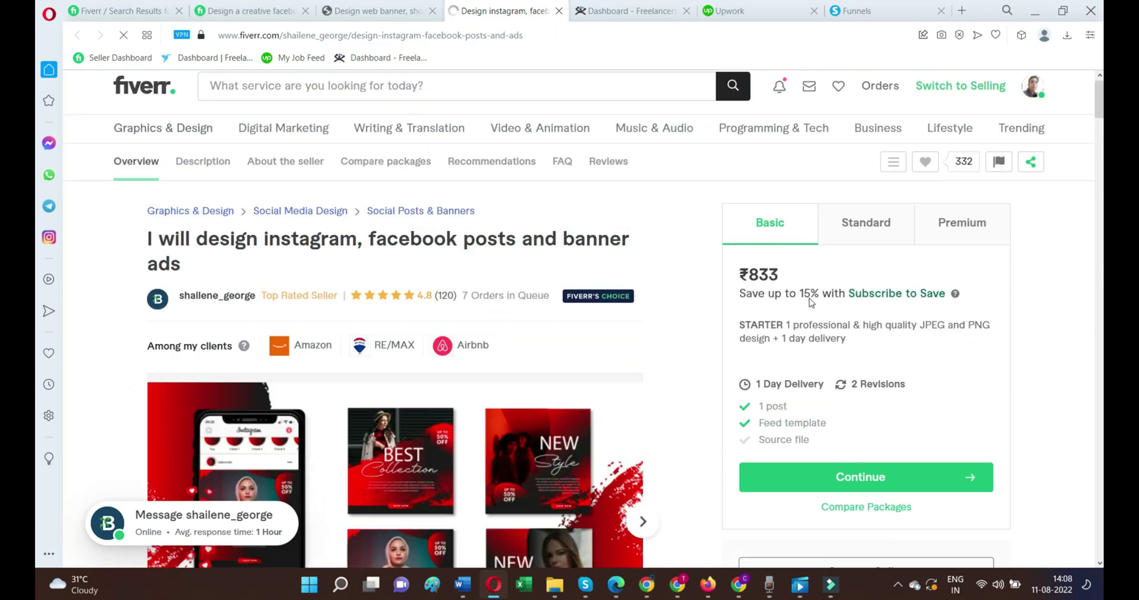
click(867, 243)
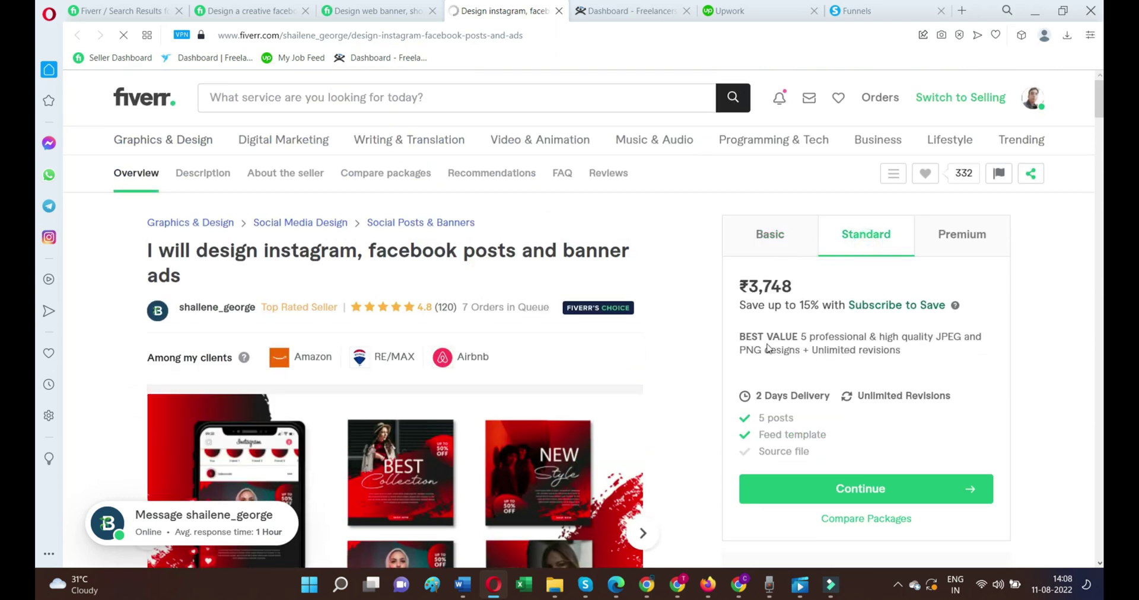
drag(873, 340, 729, 328)
click(958, 350)
click(948, 245)
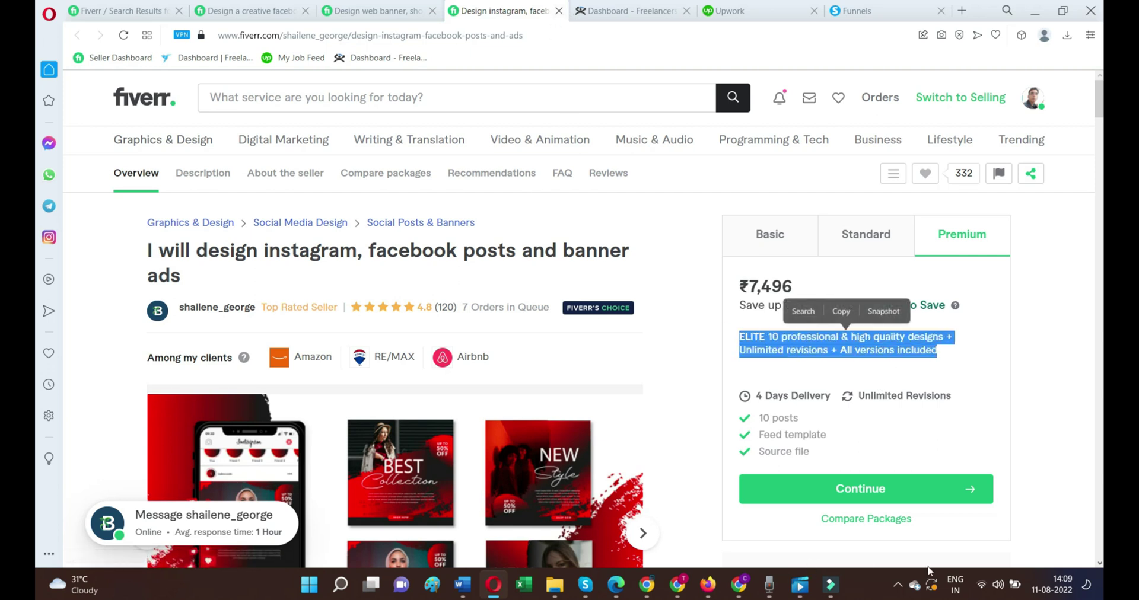
click(897, 585)
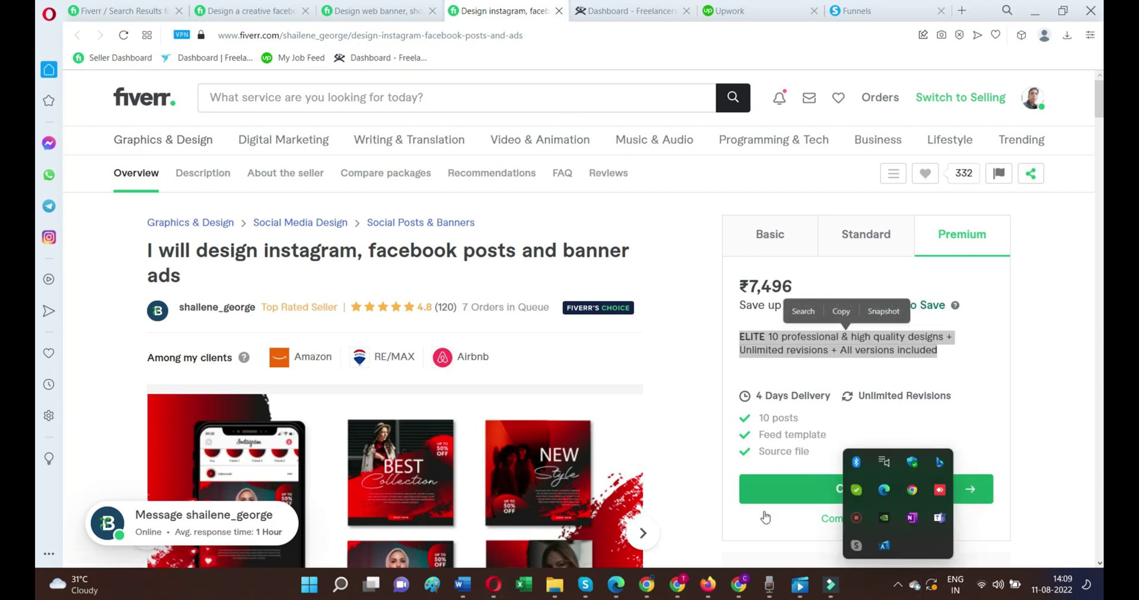
right_click(856, 518)
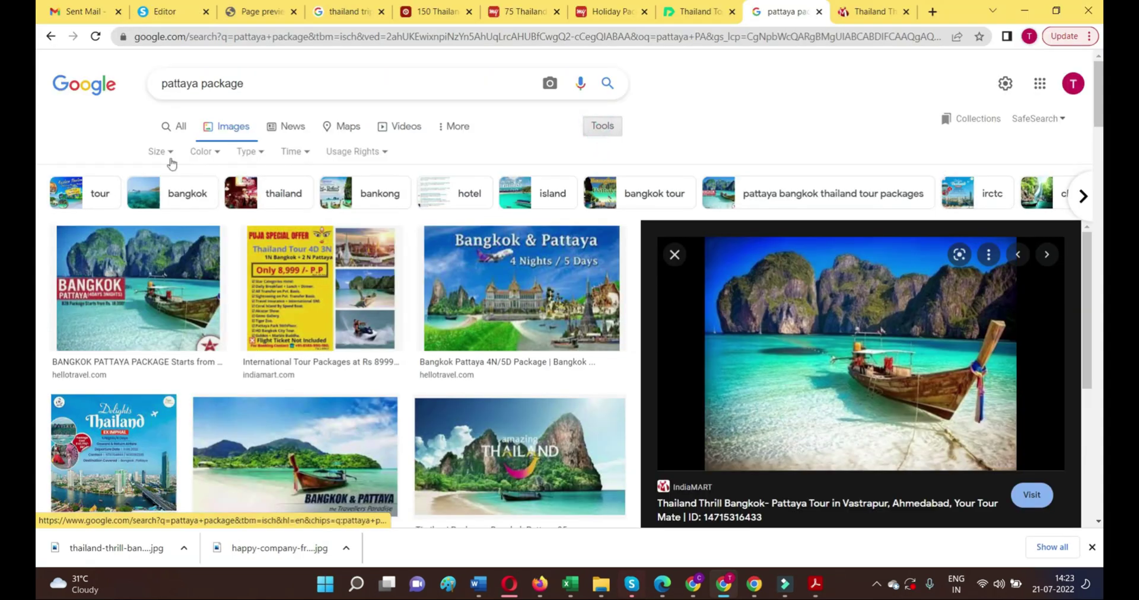
- Filter the "pattaya package" image results to the Large size
click(168, 153)
click(172, 203)
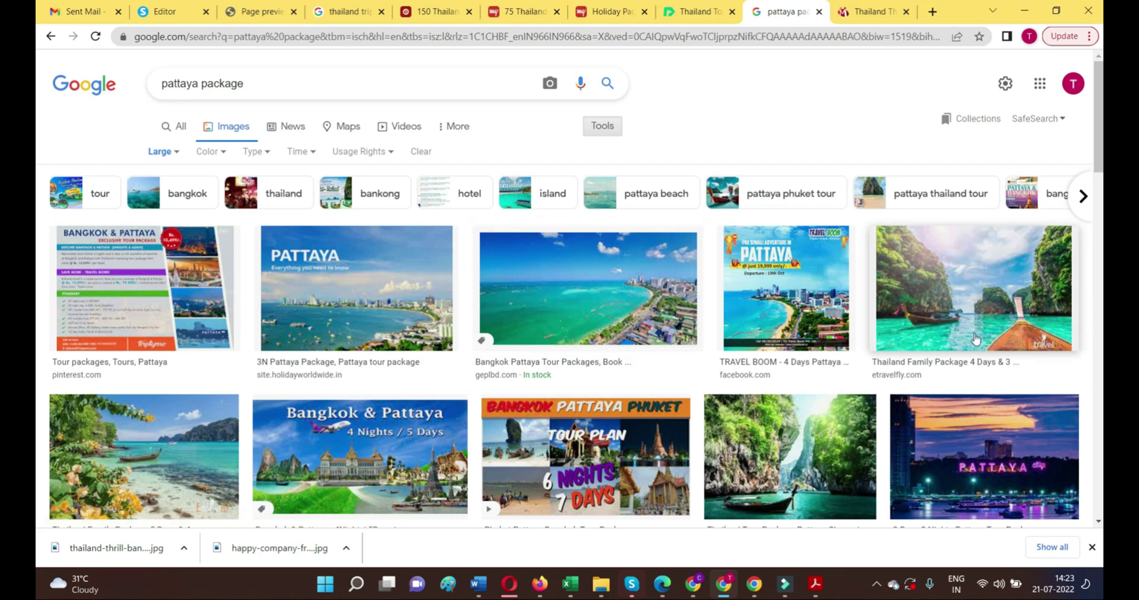
click(935, 323)
- Save the Amazing Thailand image with the Buddha statue as the JPEG file bangkok in the desktop Travel folder
scroll(651, 372, down, 3)
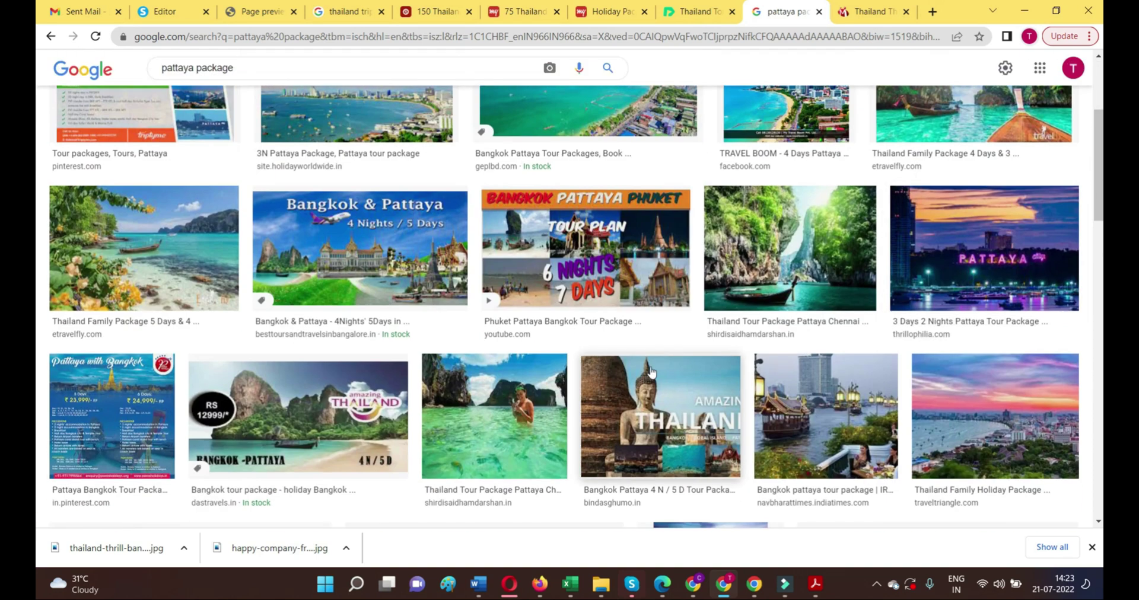
scroll(653, 360, down, 2)
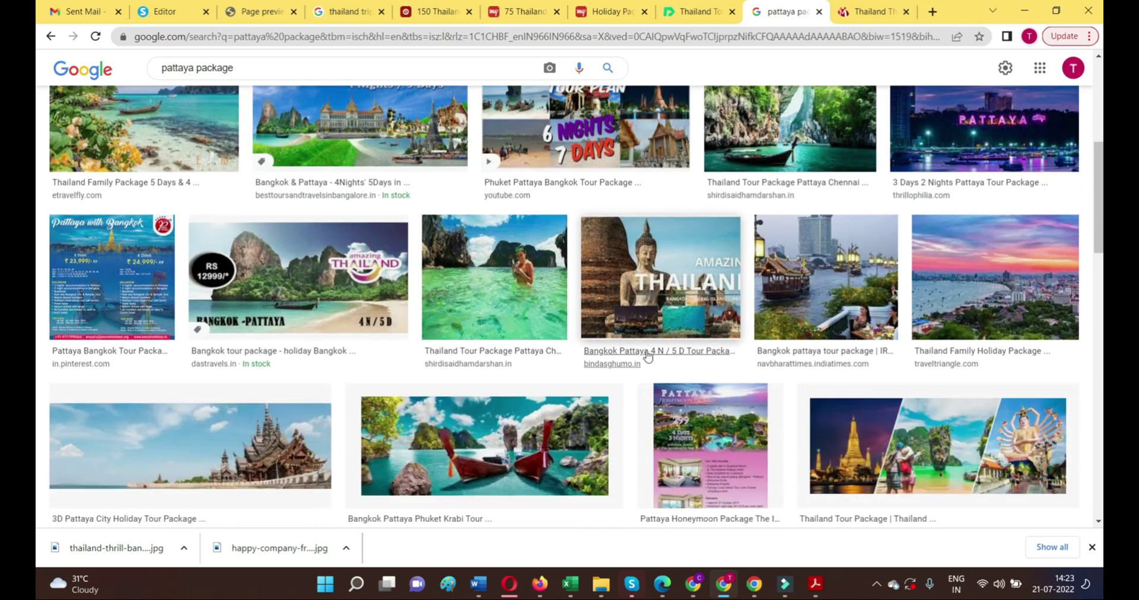
click(685, 270)
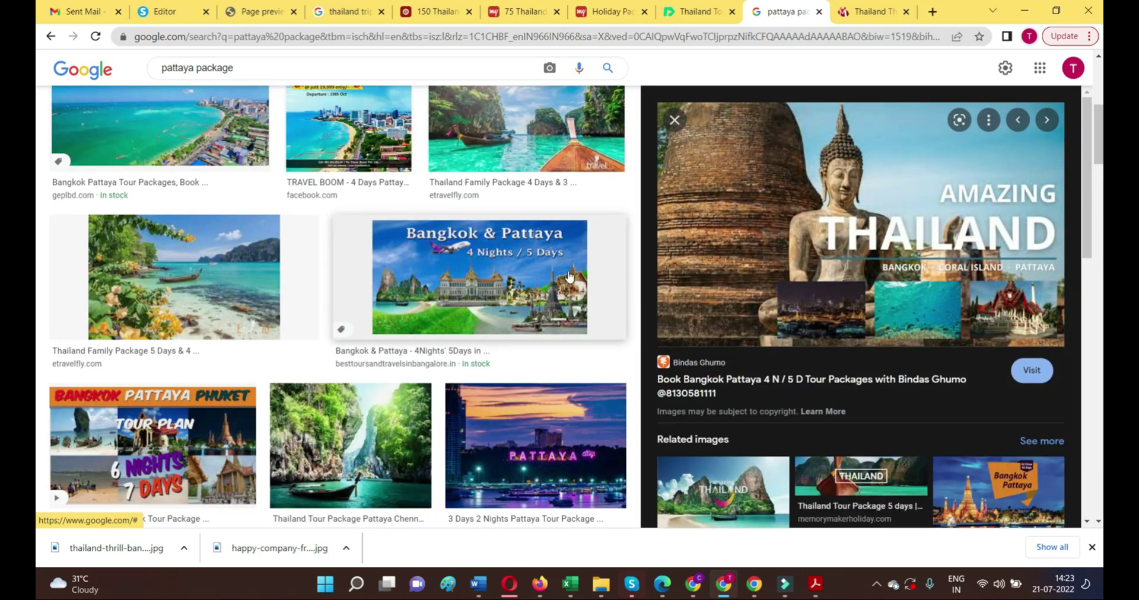
right_click(792, 165)
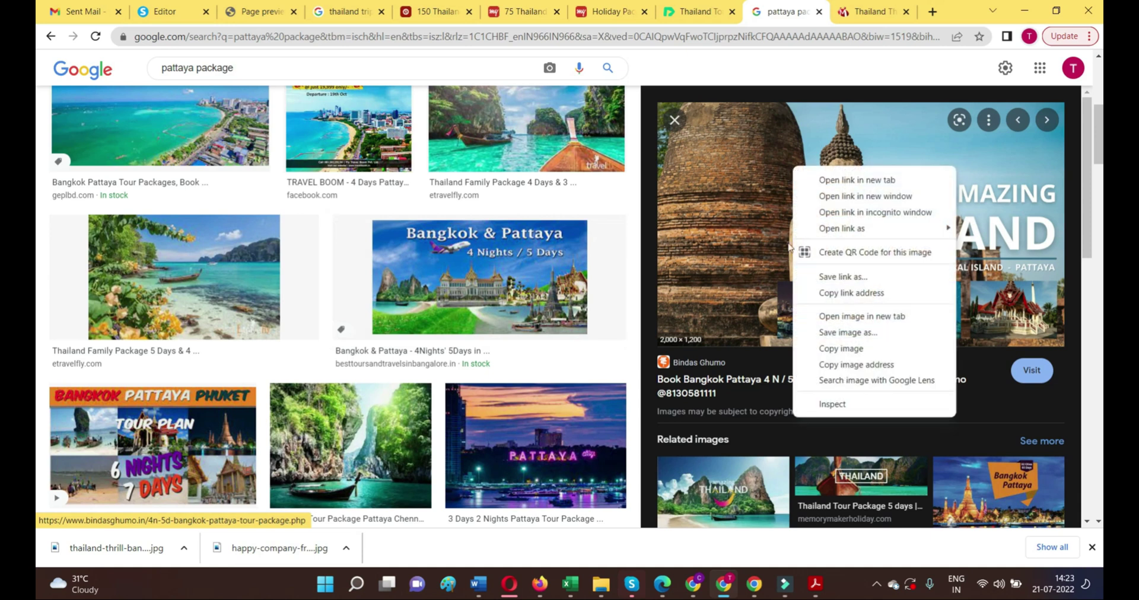
click(860, 331)
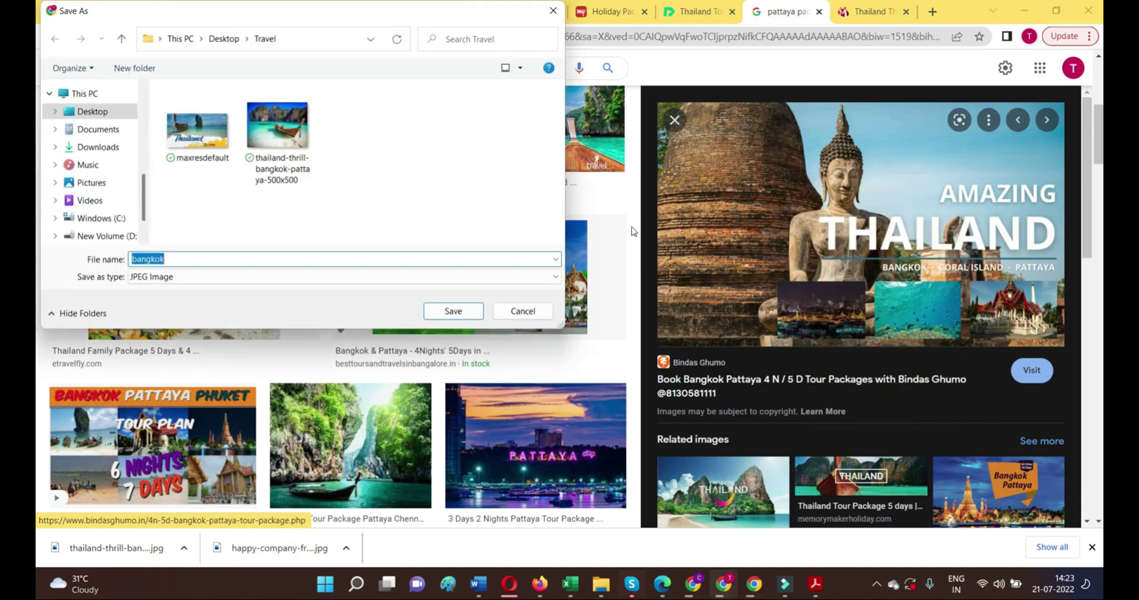
click(453, 311)
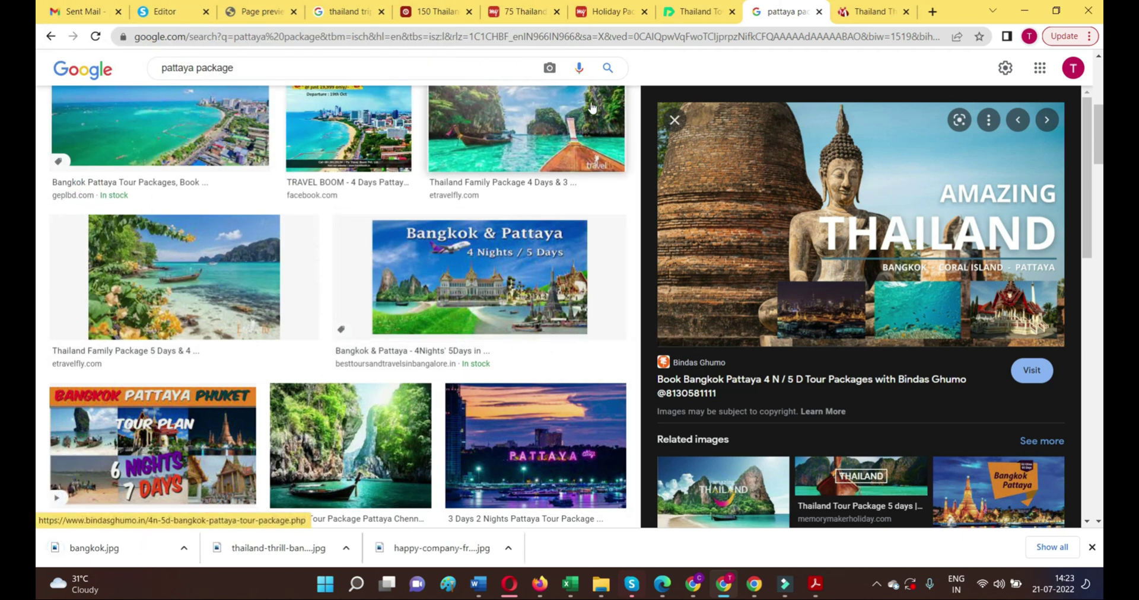
- Switch to Canva, leave the open Instagram post design for the home page and browse the suggested design types
click(667, 582)
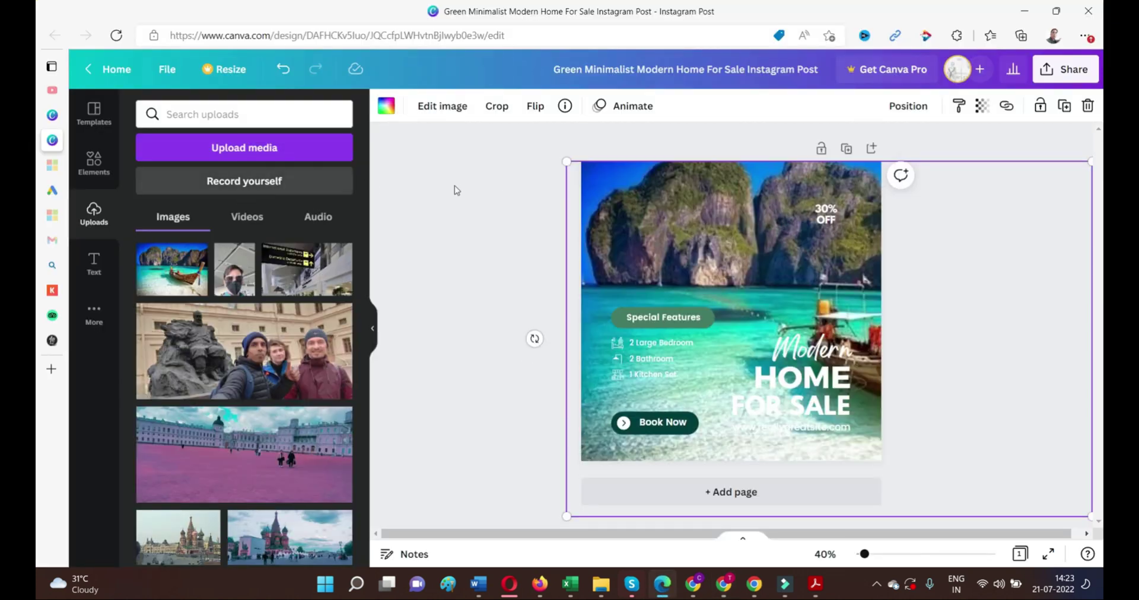
click(91, 73)
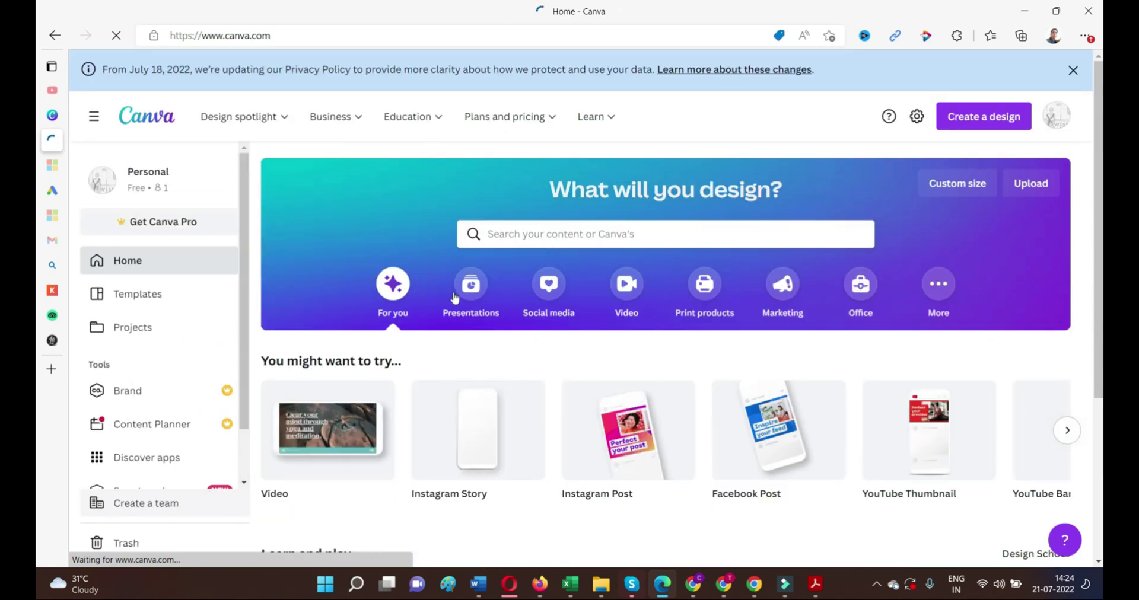
scroll(611, 290, down, 3)
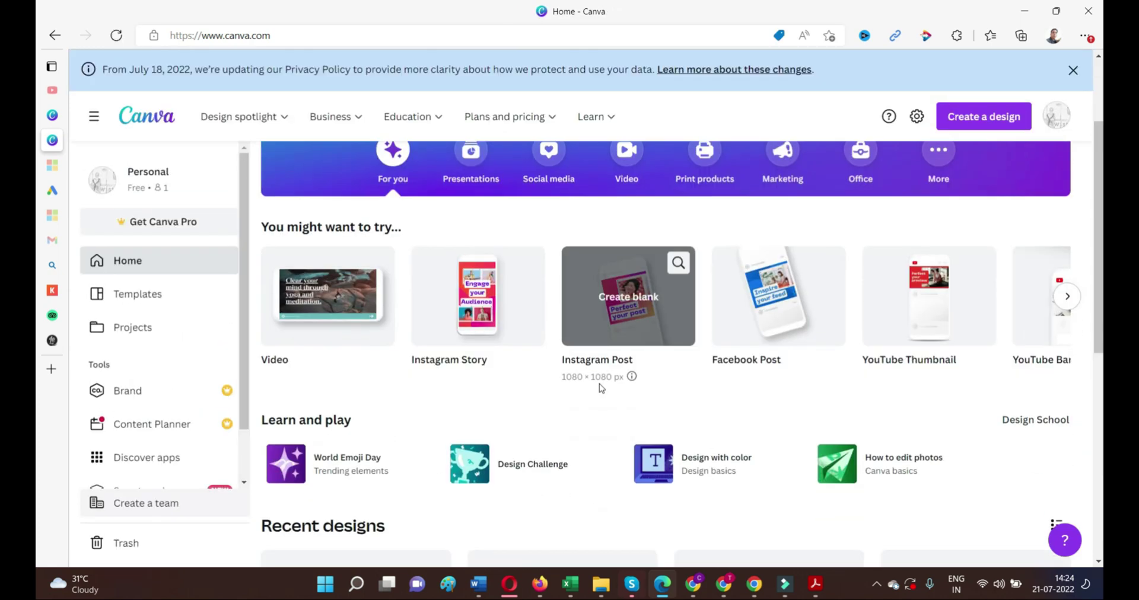
click(1067, 277)
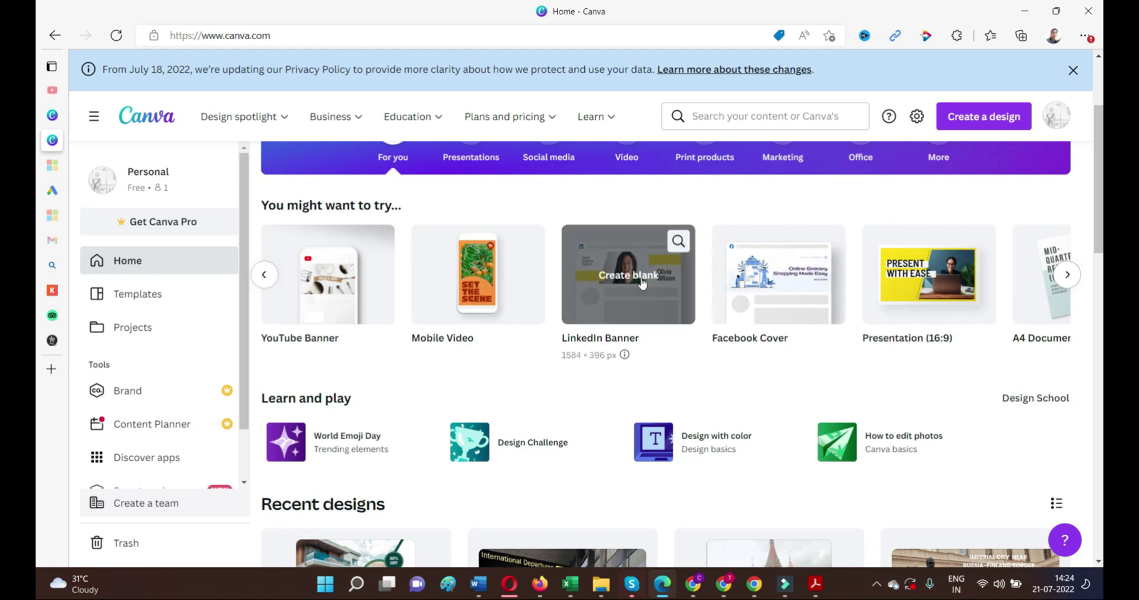
click(1067, 275)
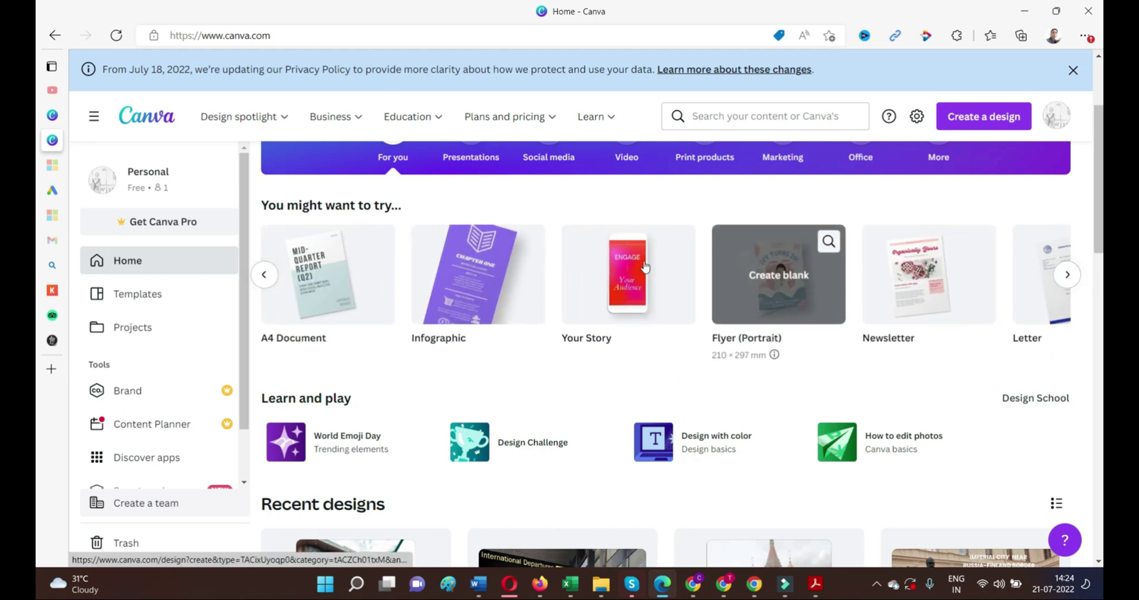
click(1066, 276)
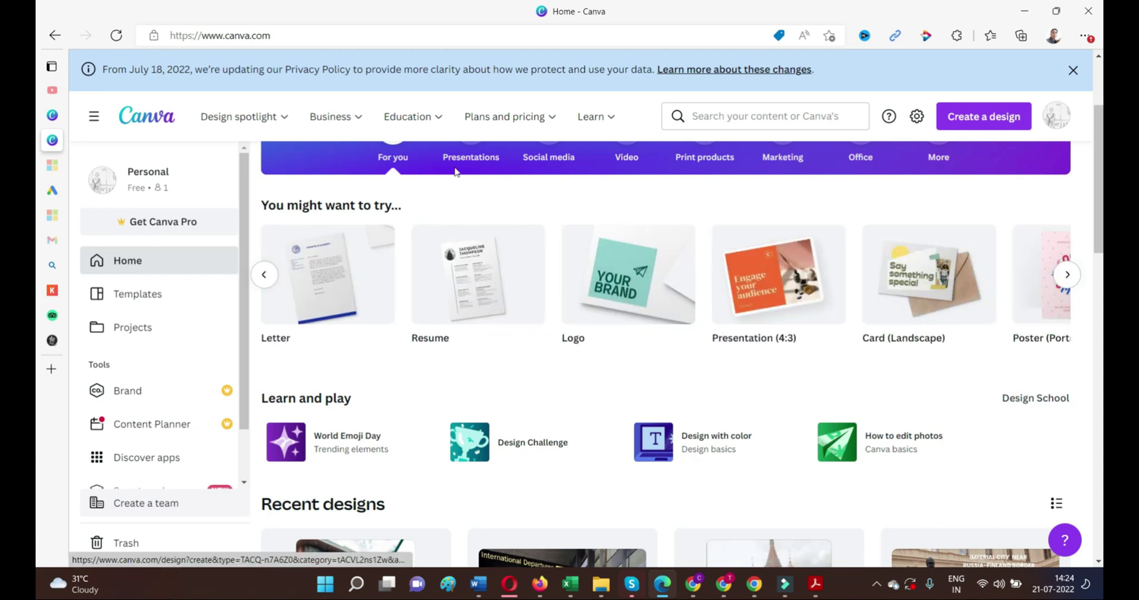
- Search for banner templates in landscape format and open the turquoise "Best Medical Service" template
click(723, 117)
text(BANN)
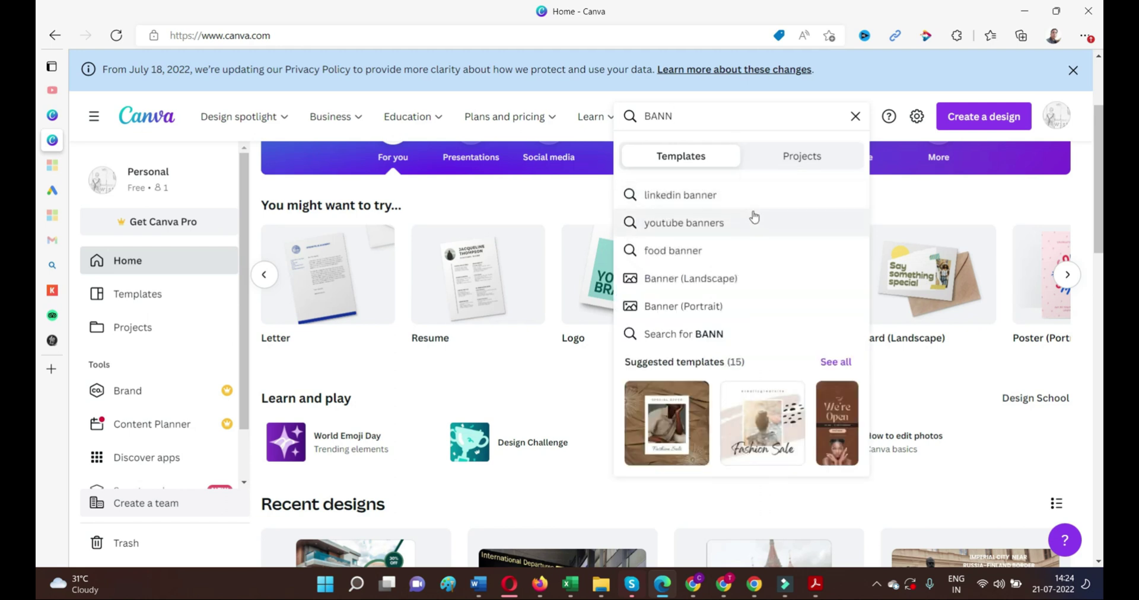
click(764, 288)
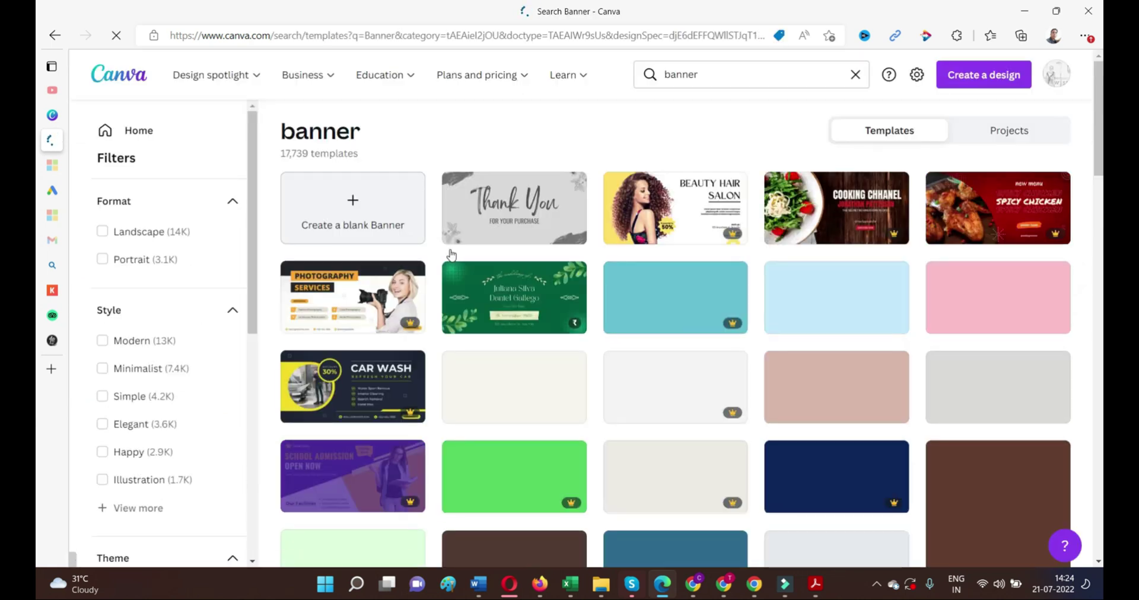
scroll(819, 479, down, 5)
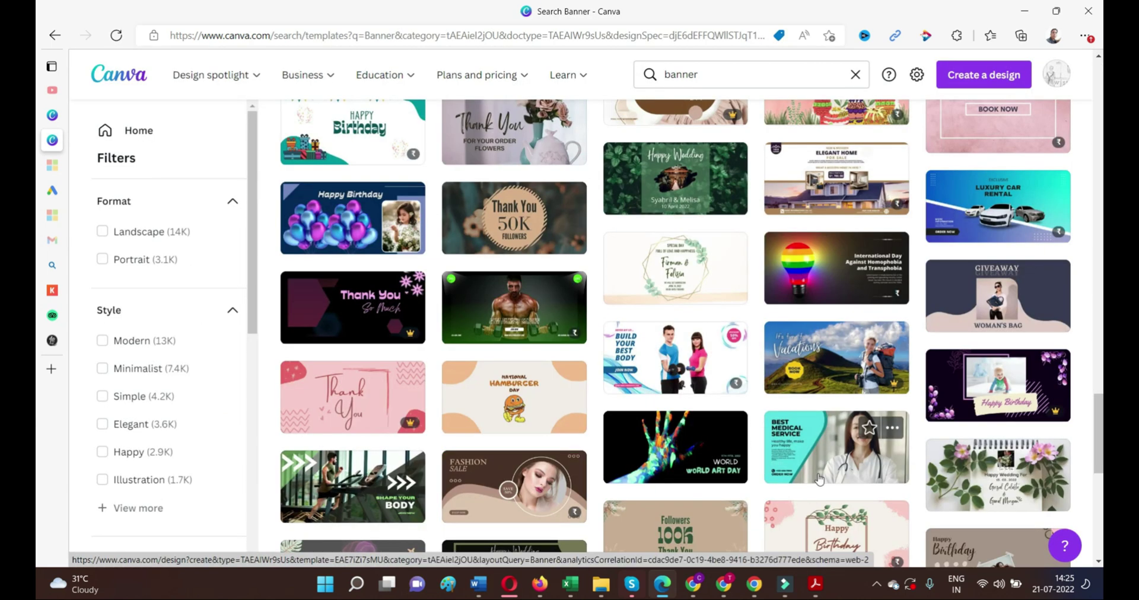
click(818, 479)
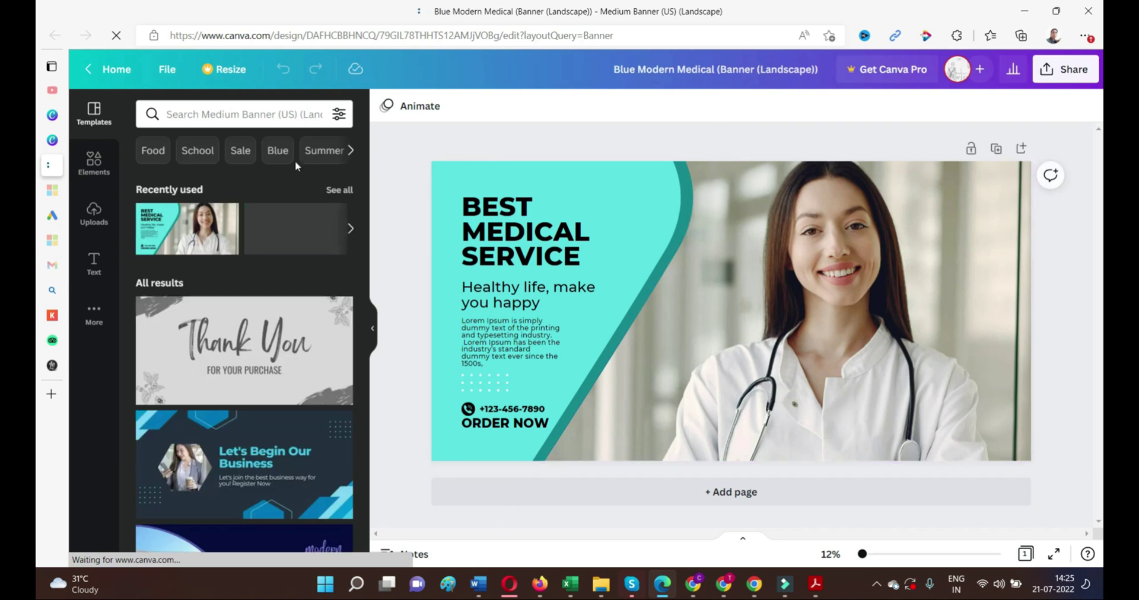
- Upload the bangkok image from the Travel folder and replace the doctor photo with it as the banner background
click(94, 214)
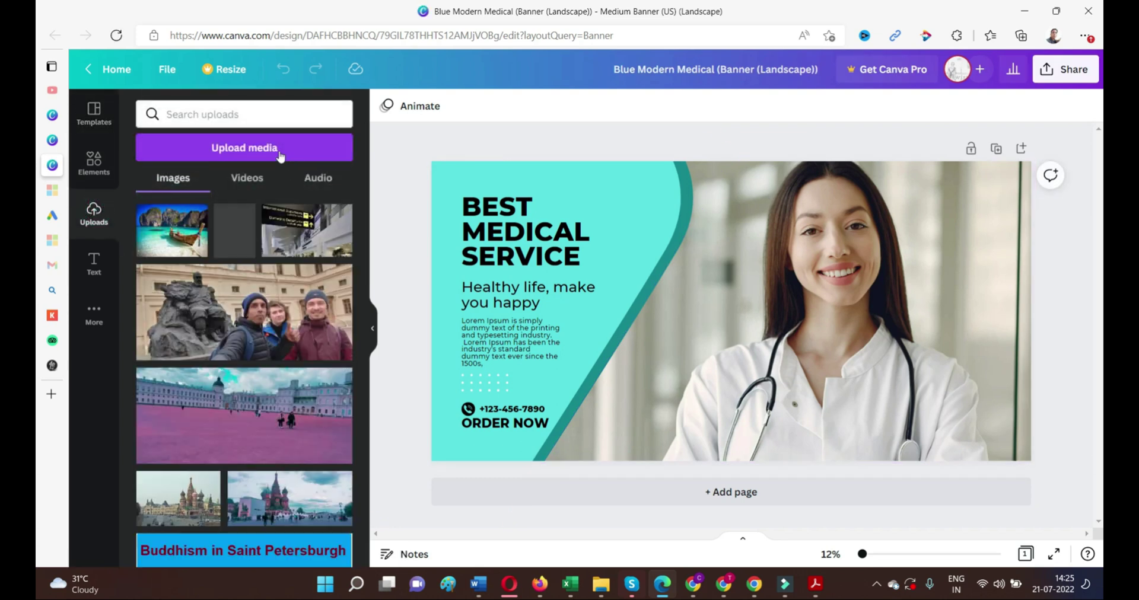
click(276, 147)
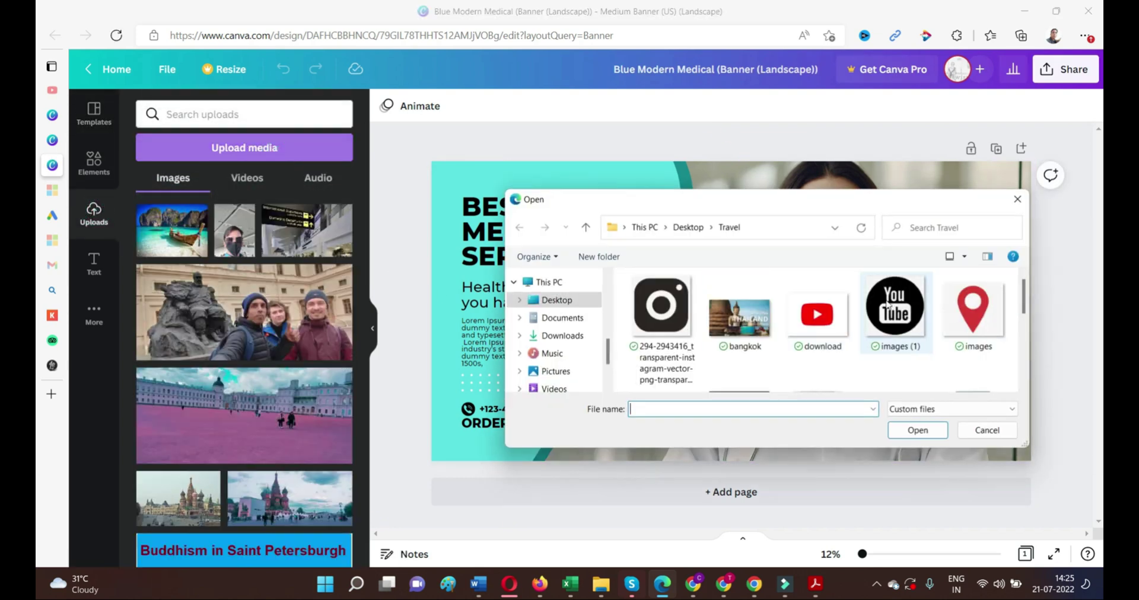
click(753, 329)
click(924, 439)
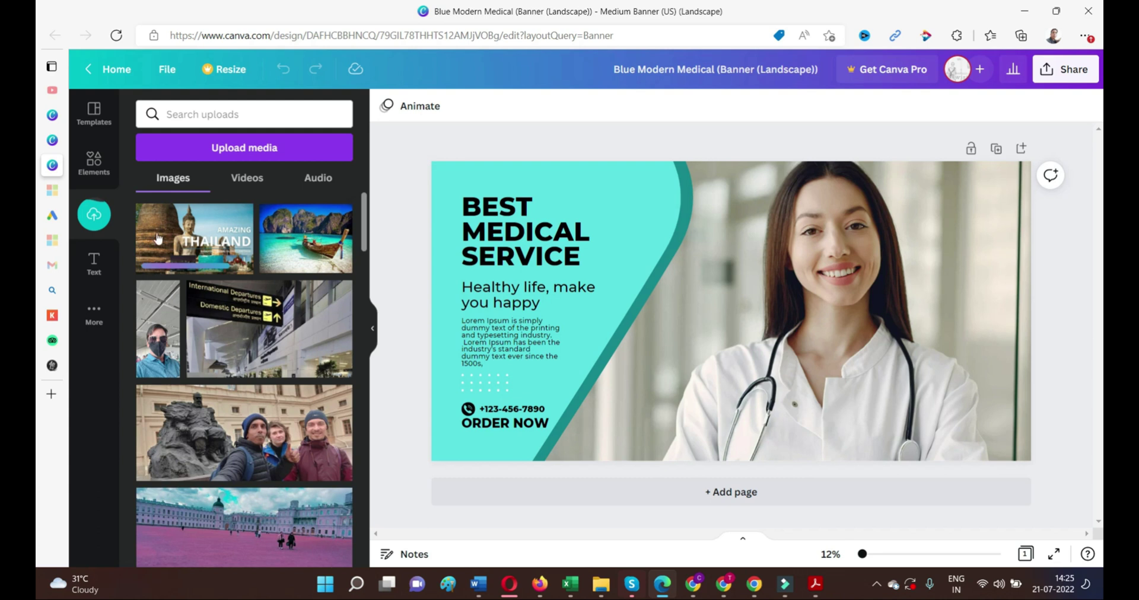
drag(173, 219, 813, 180)
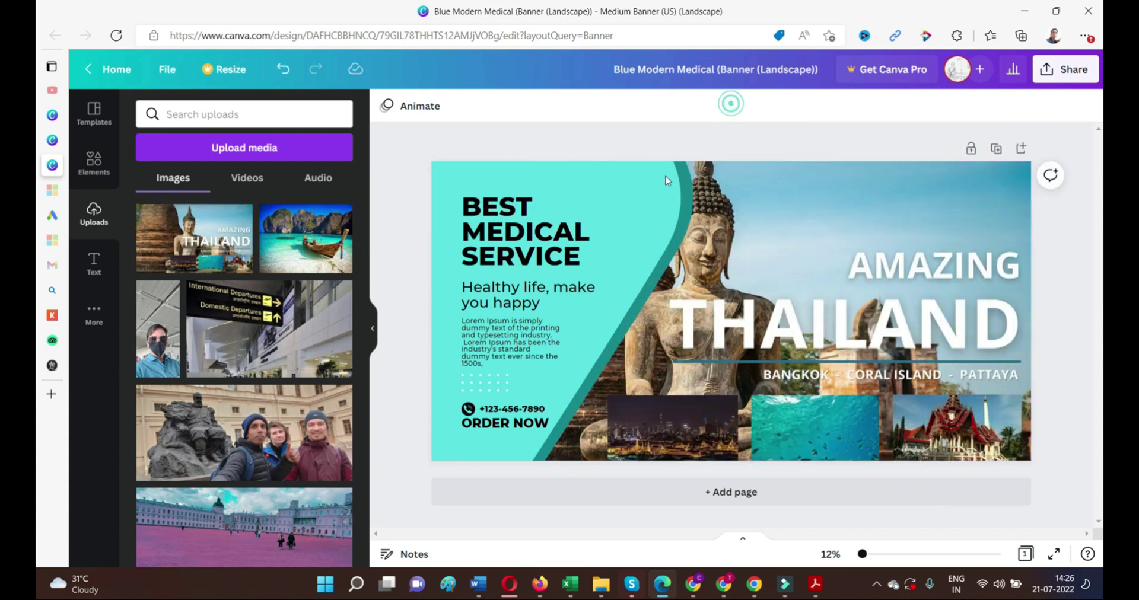
- Shrink the light turquoise panel and the dark teal shape behind it to uncover more of the Buddha statue
click(661, 194)
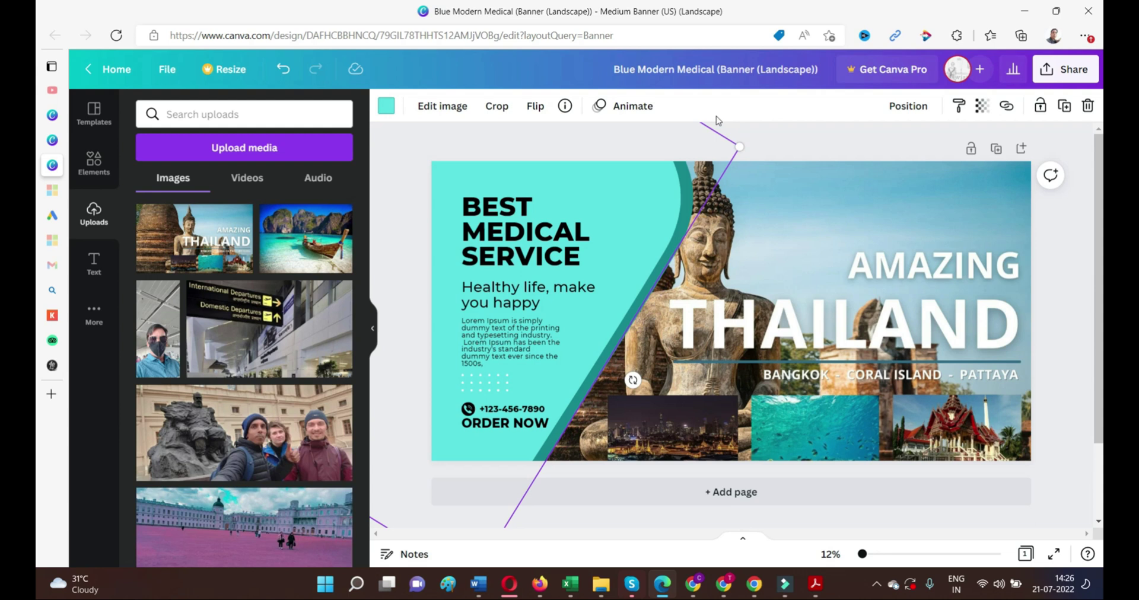
drag(741, 145, 667, 134)
click(689, 202)
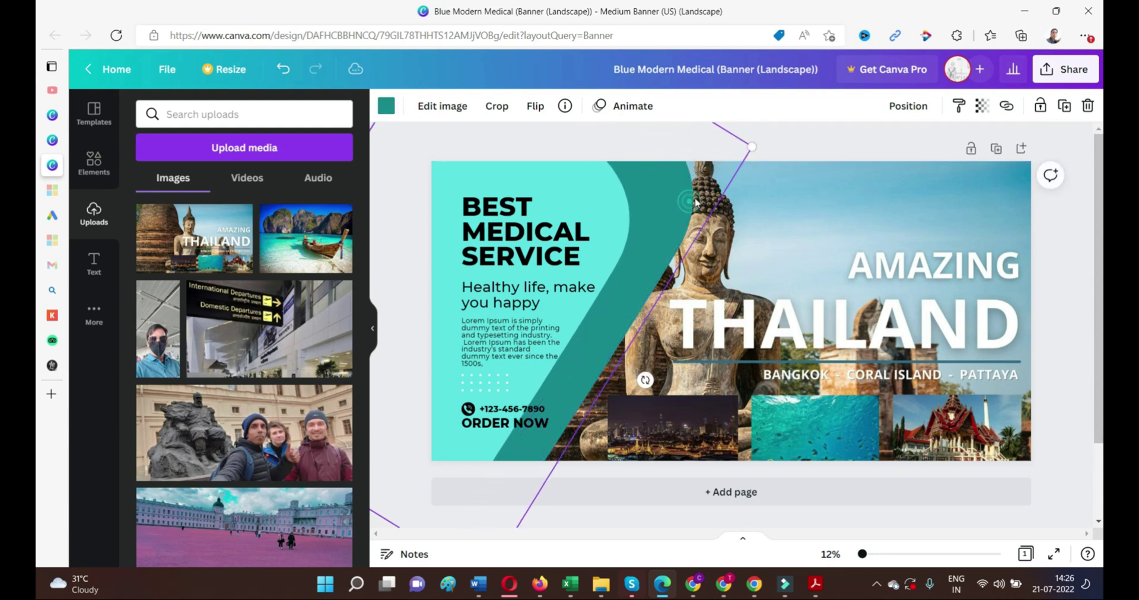
drag(752, 143, 674, 139)
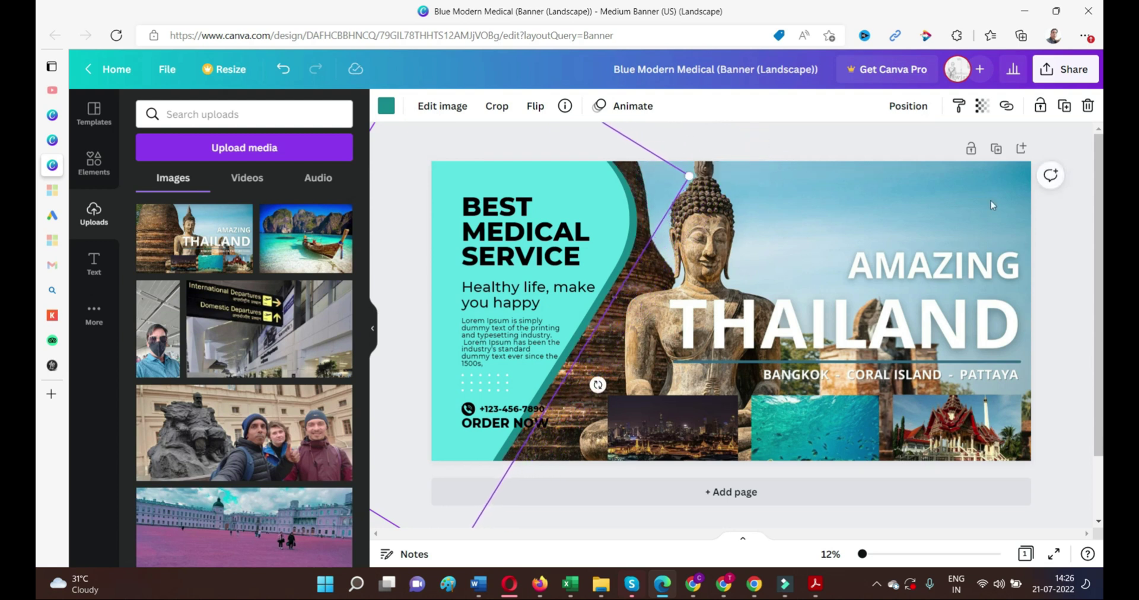
click(1032, 234)
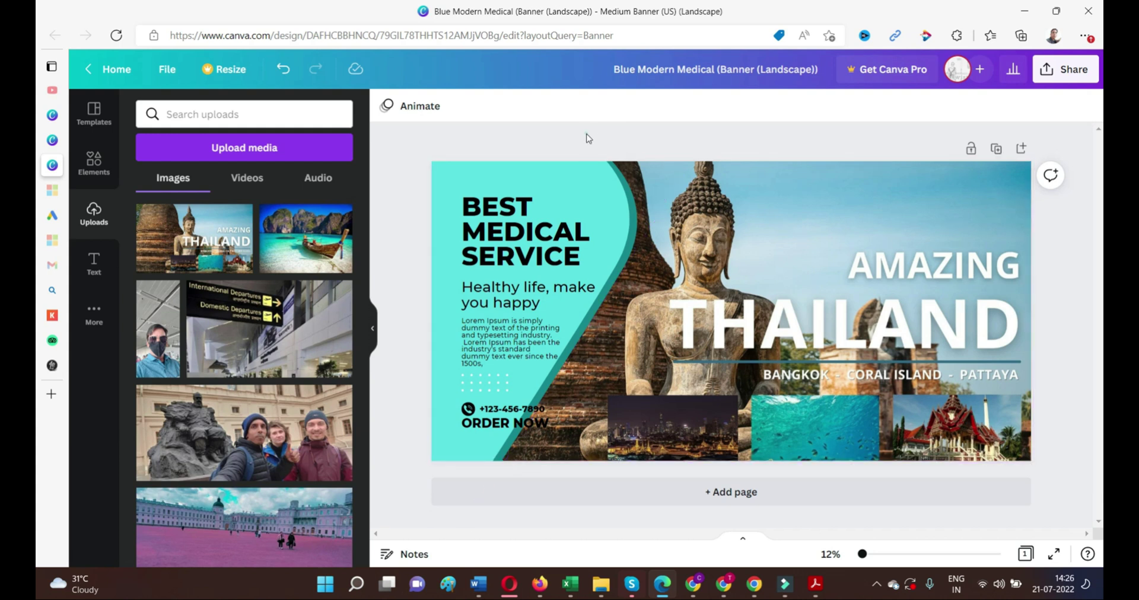
- Move the phone number and ORDER NOW lines left onto the turquoise panel and colour the ORDER NOW text white
drag(507, 426, 478, 409)
click(498, 422)
click(516, 432)
double_click(511, 432)
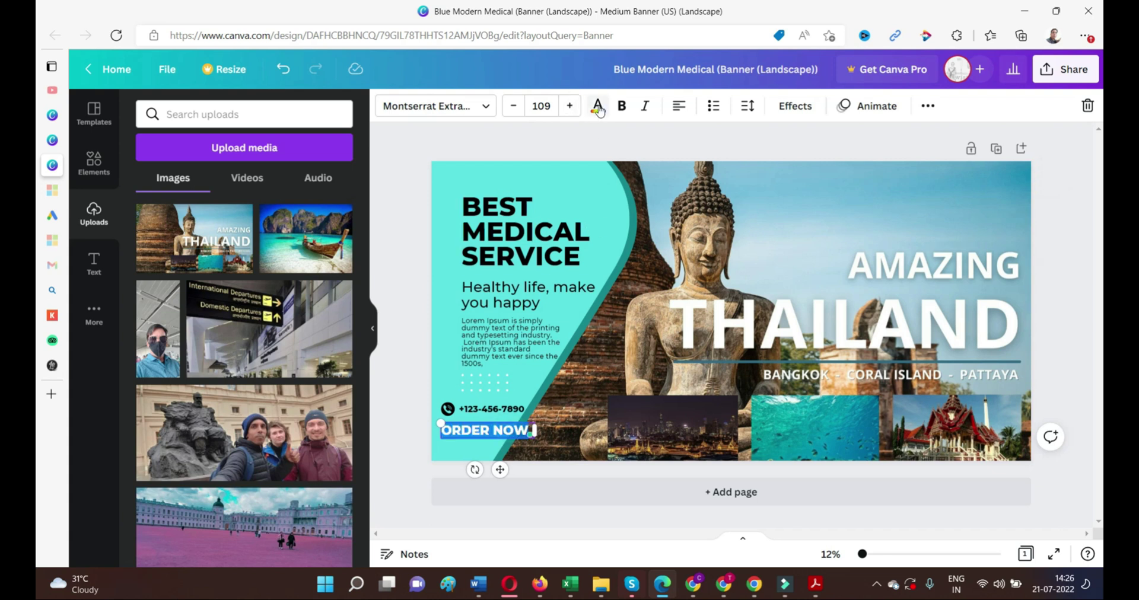
click(598, 108)
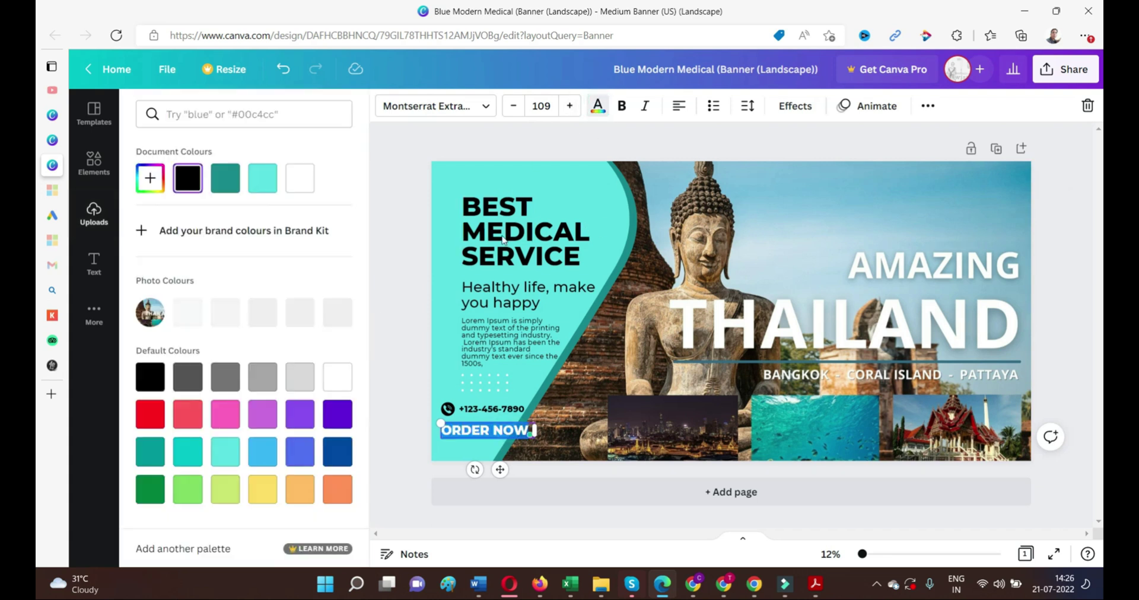
click(332, 377)
click(389, 345)
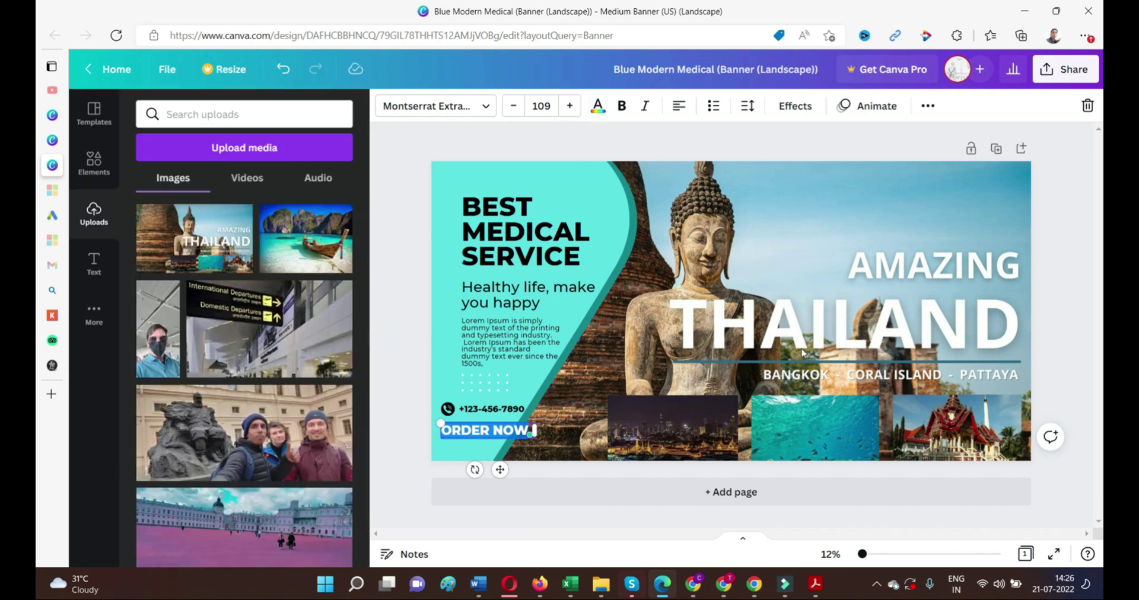
- Delete the white dot pattern between the Lorem Ipsum paragraph and the phone number
click(509, 383)
click(526, 413)
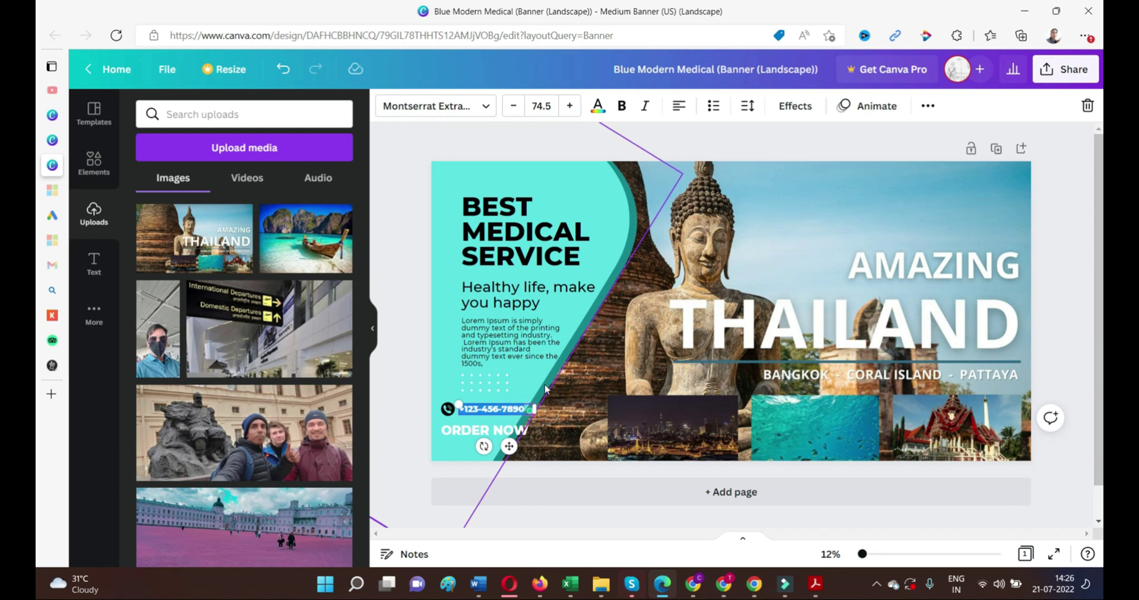
click(534, 350)
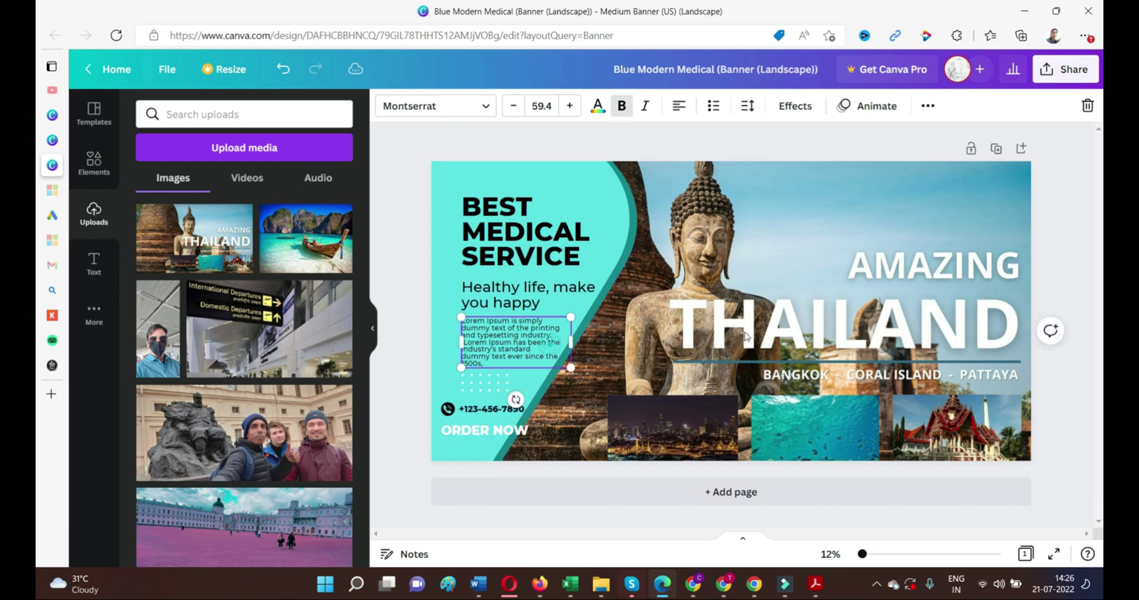
click(502, 386)
key(Delete)
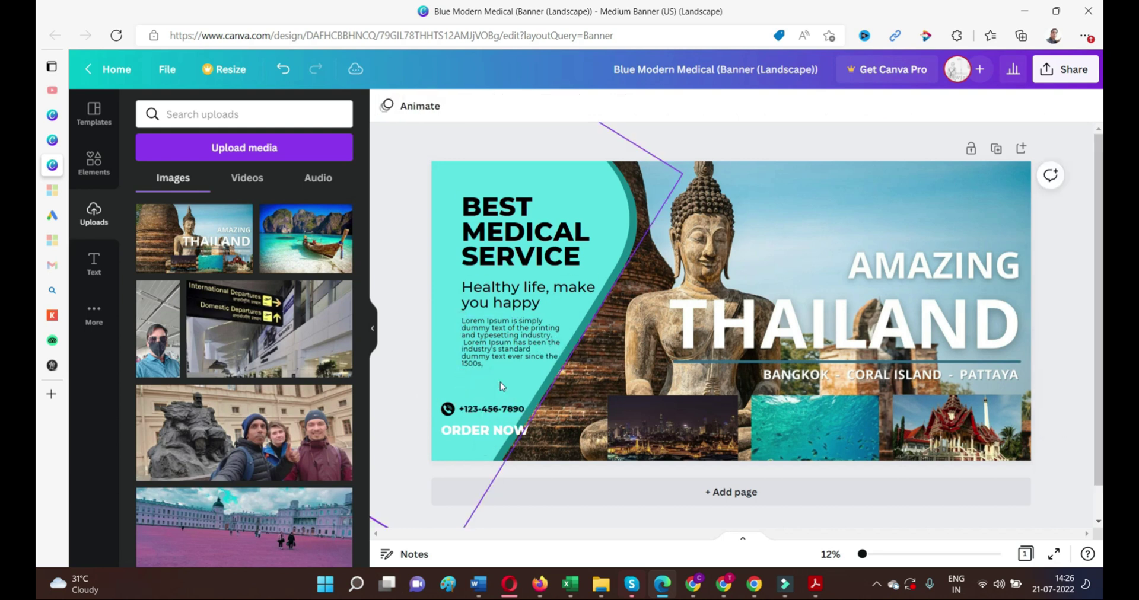
- Copy the contact number from the Pattaya PDF in Acrobat Reader and replace the banner's phone number with it, prefixed by +91-
click(816, 584)
scroll(664, 410, down, 2)
scroll(663, 409, down, 2)
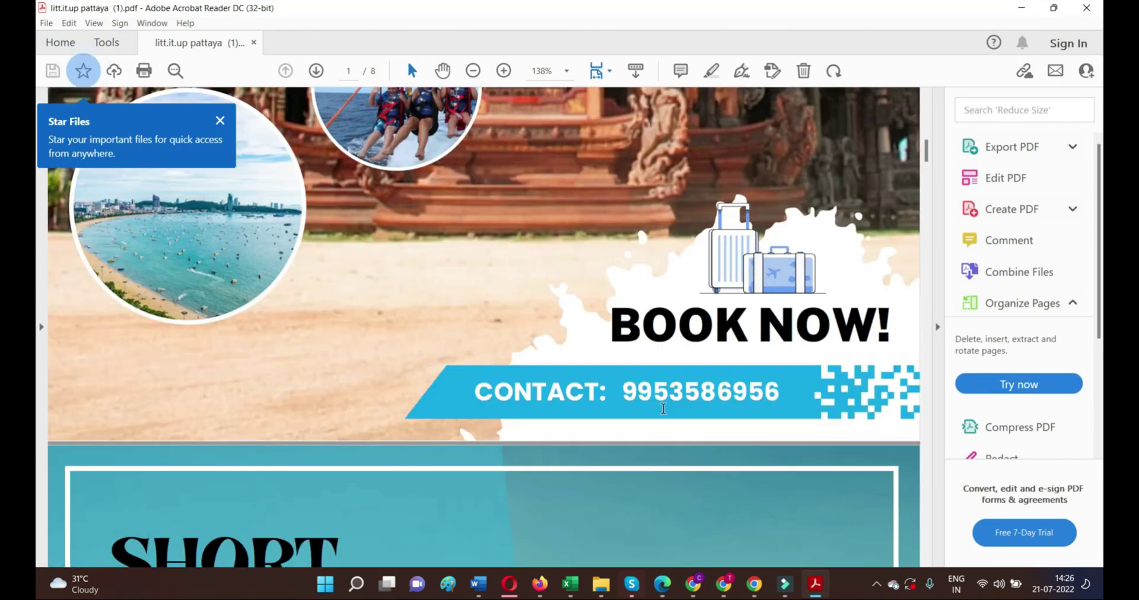
drag(628, 388, 780, 393)
right_click(746, 390)
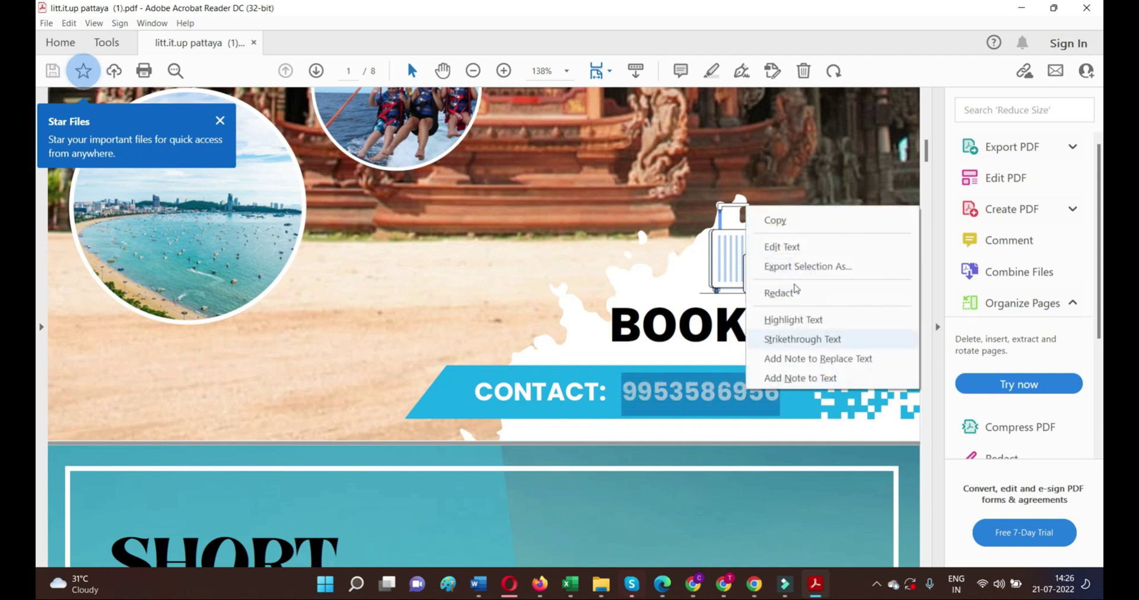
click(774, 220)
key(alt+Tab)
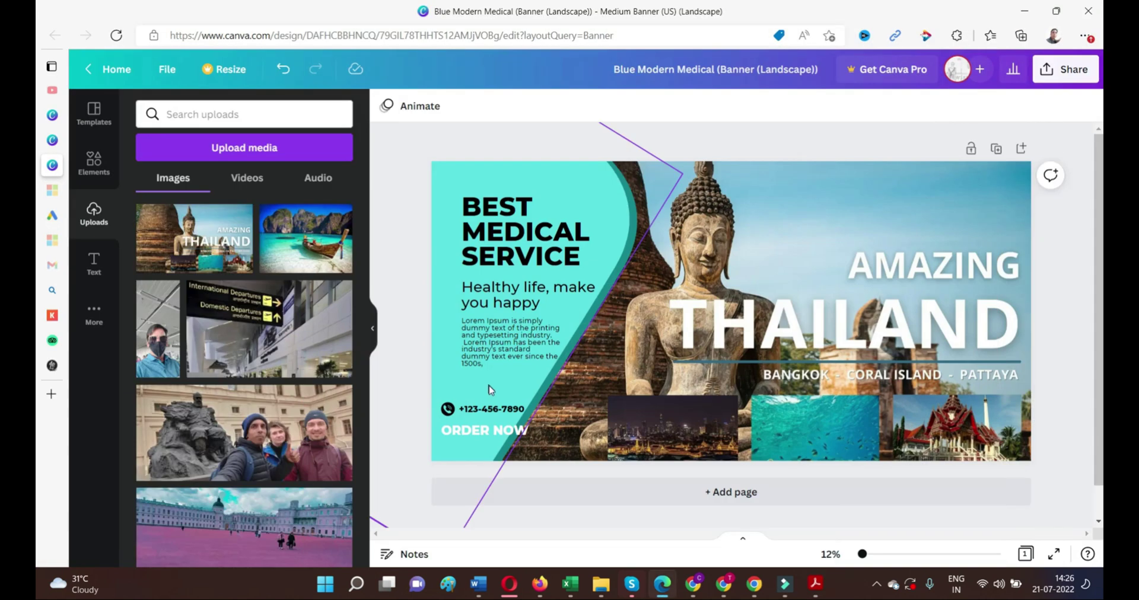
triple_click(529, 409)
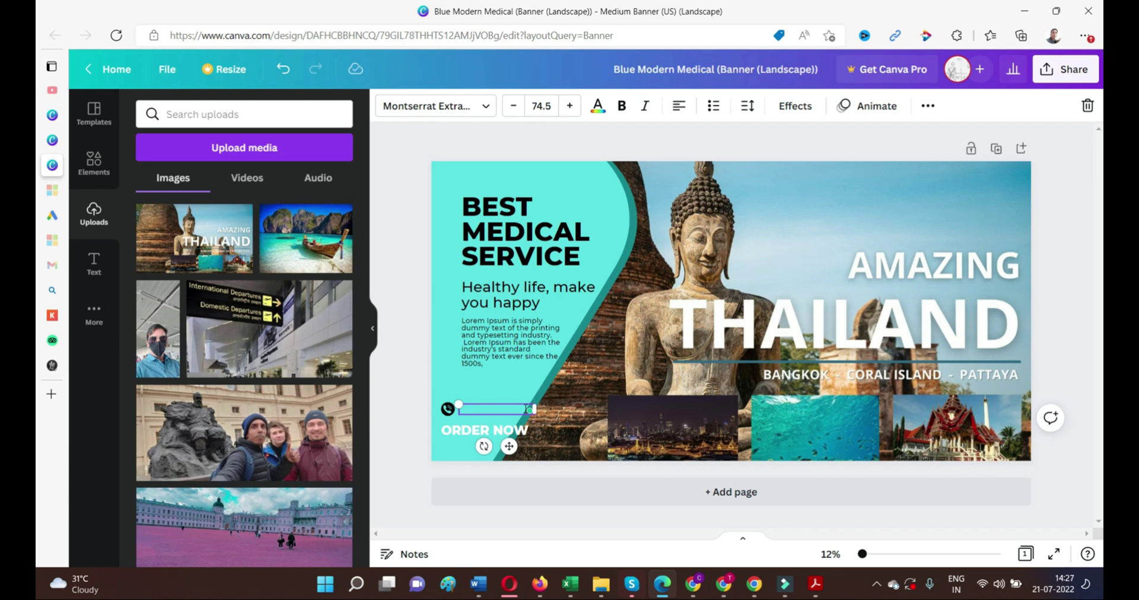
key(ctrl+v)
text(+91-)
click(527, 372)
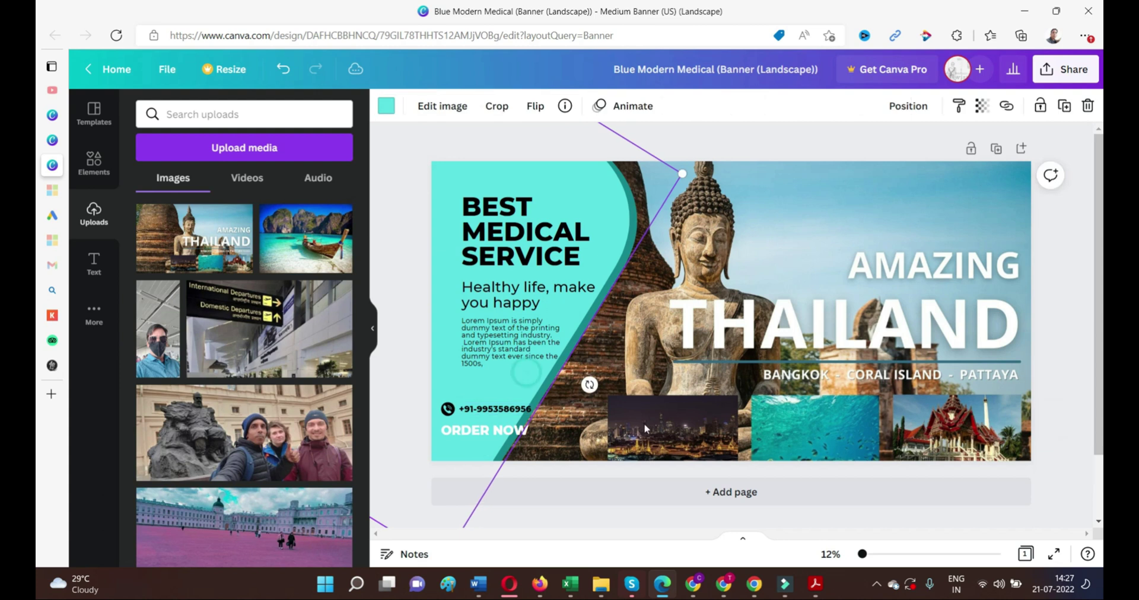
- Change the ORDER NOW text to BOOK NOW
click(497, 433)
click(493, 431)
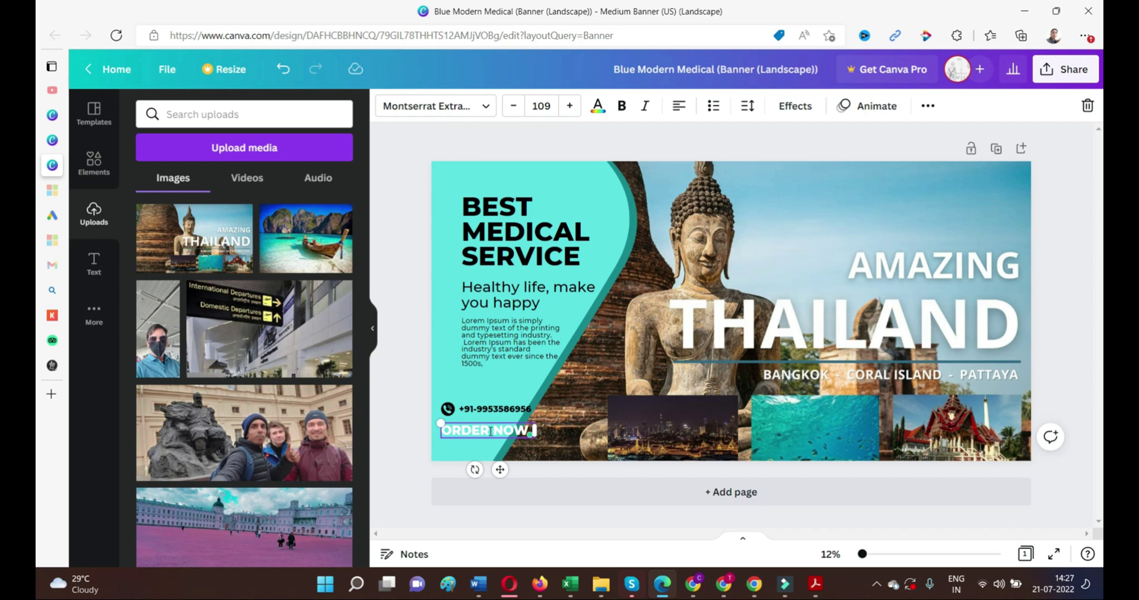
key(BackSpace)
key(BackSpace)
key(BackSpace)
key(BackSpace)
key(BackSpace)
key(BackSpace)
text(BOOK)
click(557, 354)
click(1071, 228)
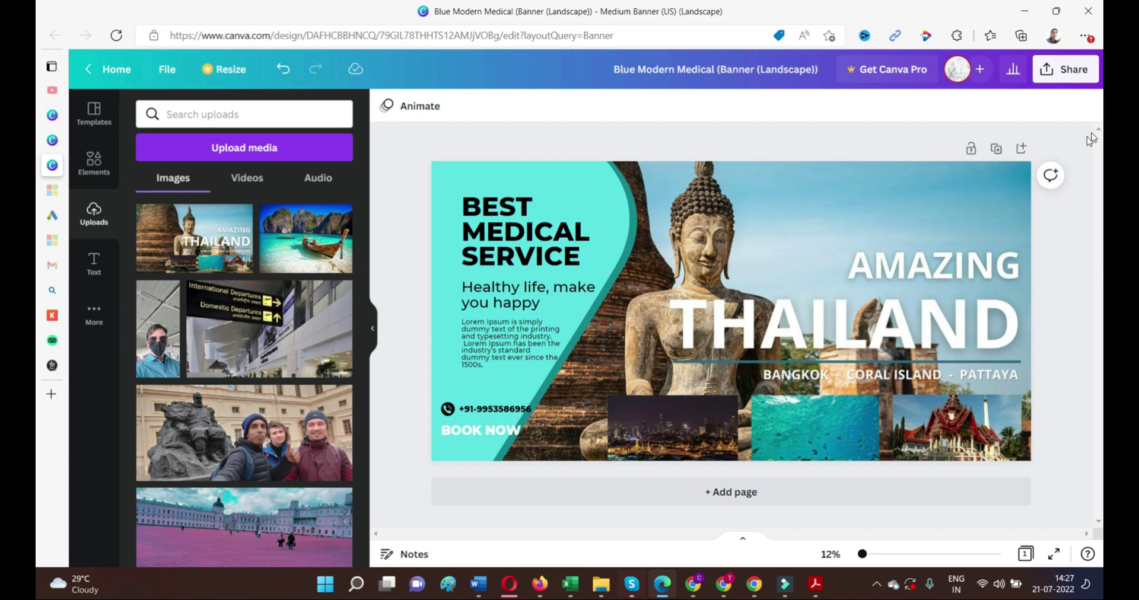
- View the download options for the banner, including the file type and size, without downloading it
click(1065, 69)
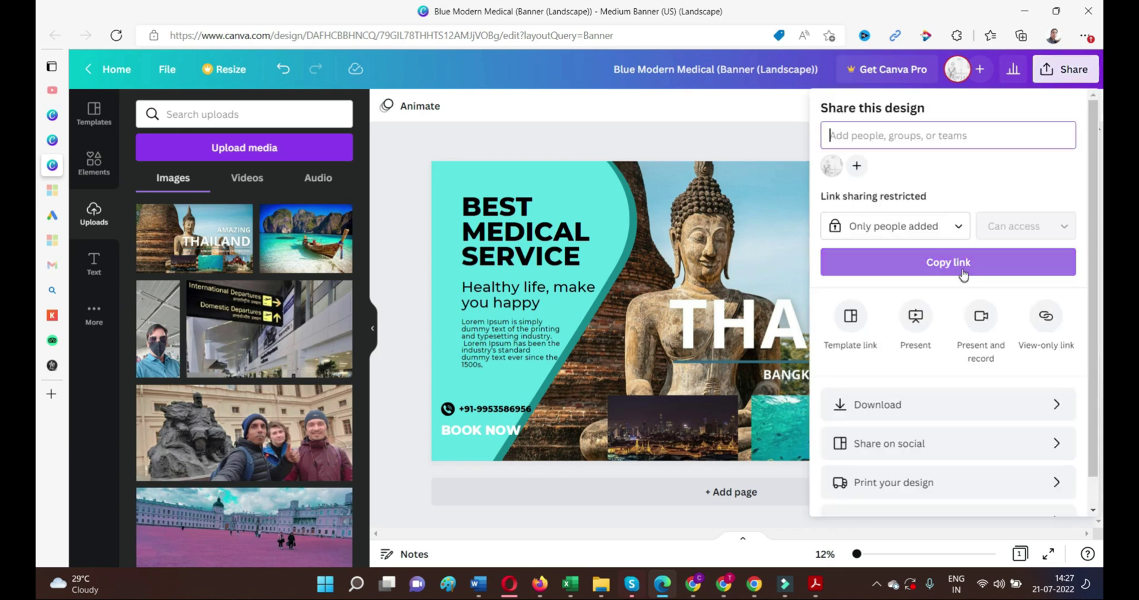
click(911, 406)
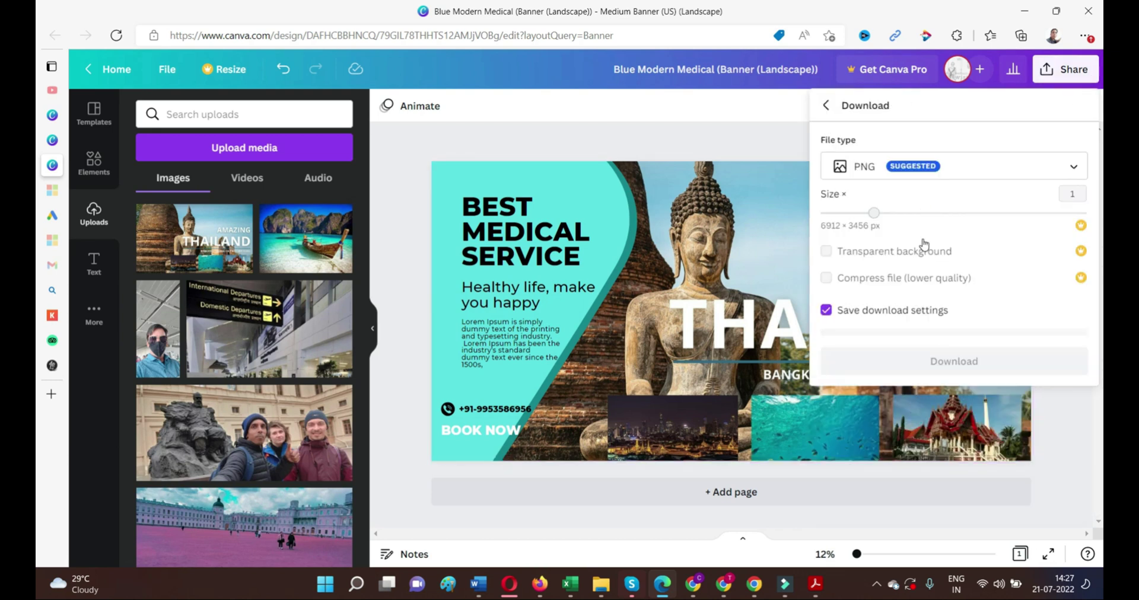
click(537, 125)
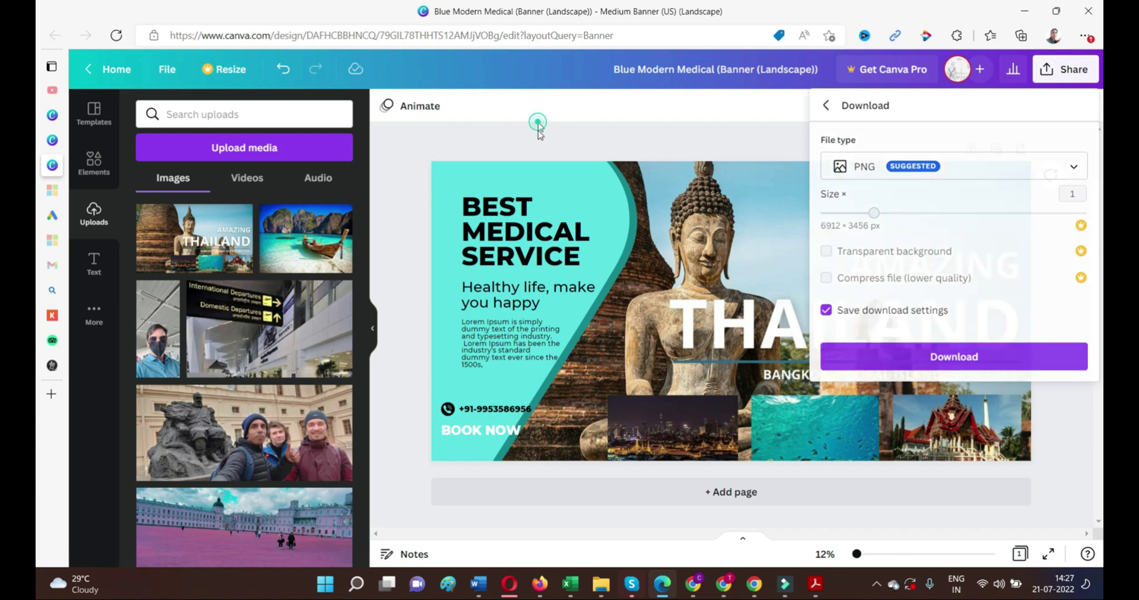
- Copy the title "EXPLORE THE PATTAYA & BANGKOK 3N/4D" from the PDF and paste it over the banner's BEST MEDICAL SERVICE headline
click(829, 592)
scroll(706, 398, up, 5)
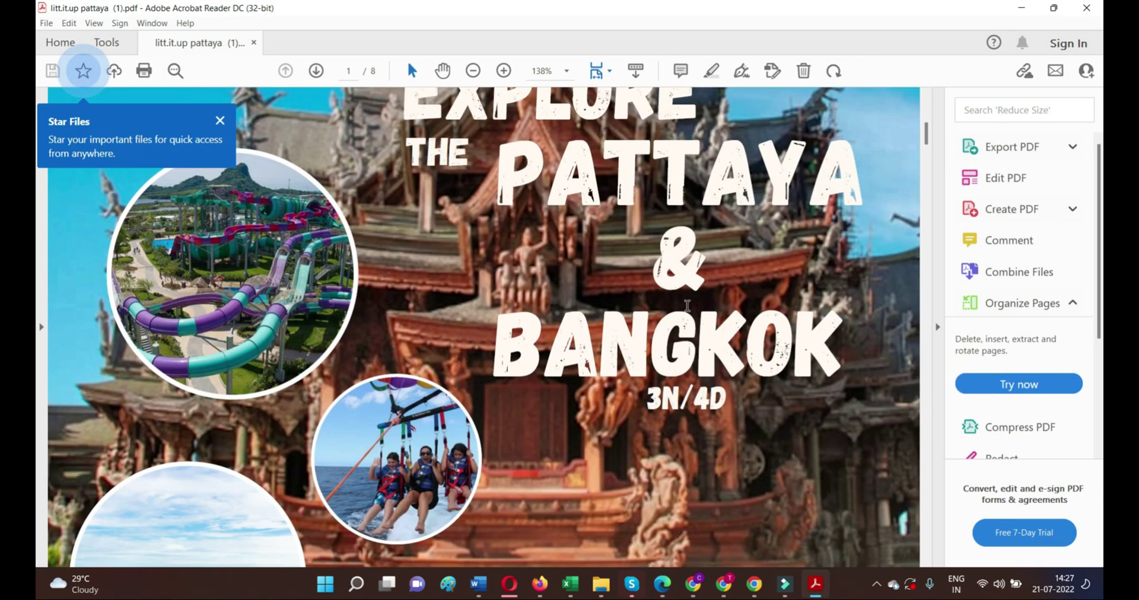
scroll(687, 306, up, 2)
drag(399, 184, 757, 531)
right_click(578, 220)
click(599, 230)
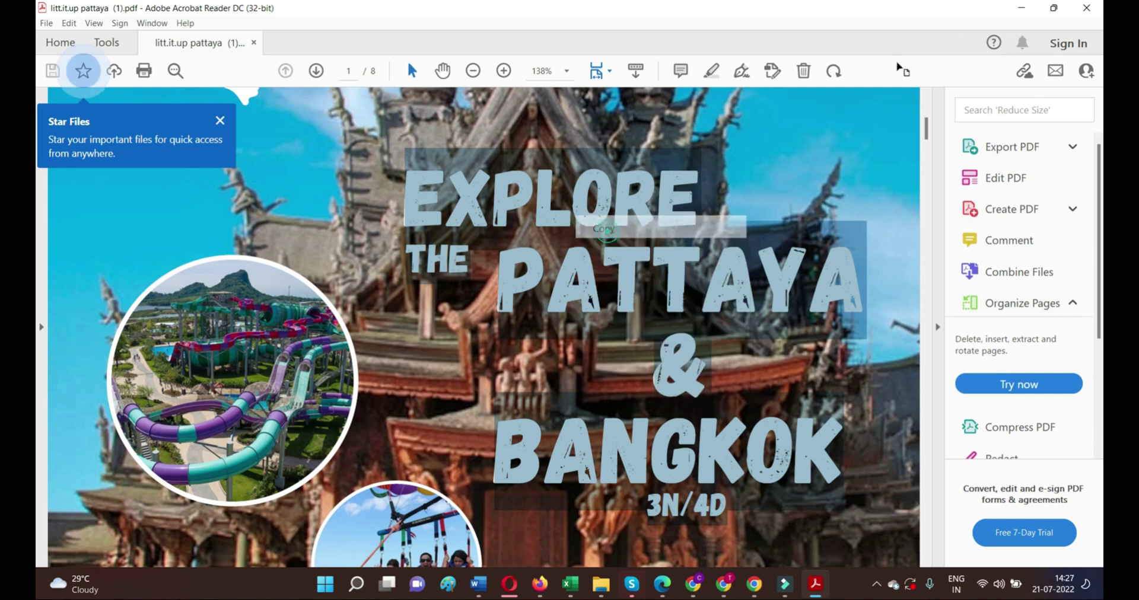
click(1021, 8)
click(534, 254)
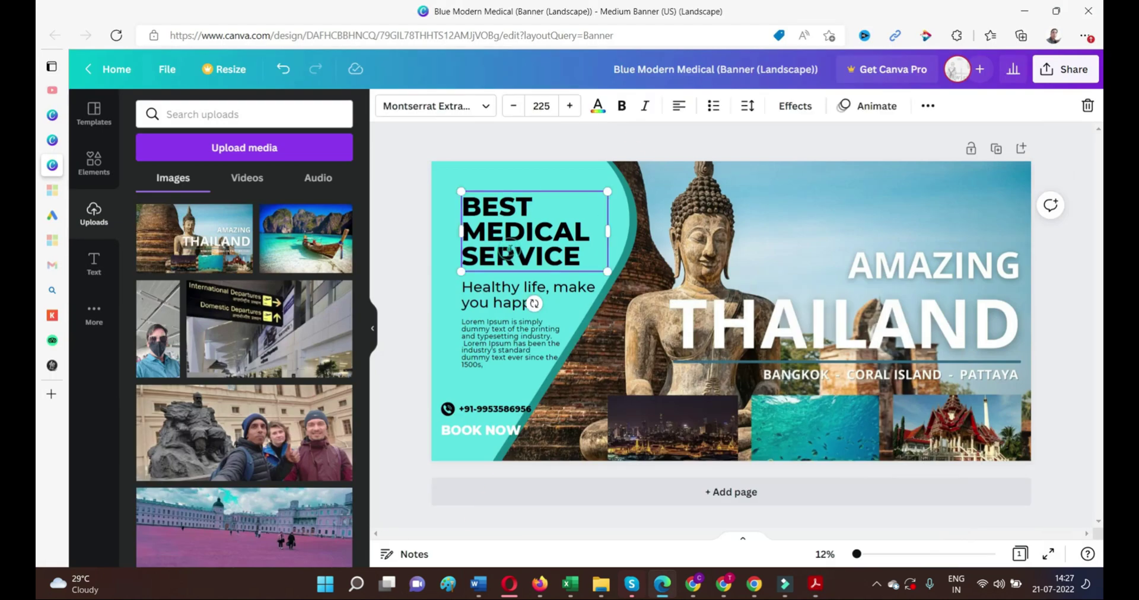
double_click(568, 254)
key(ctrl+v)
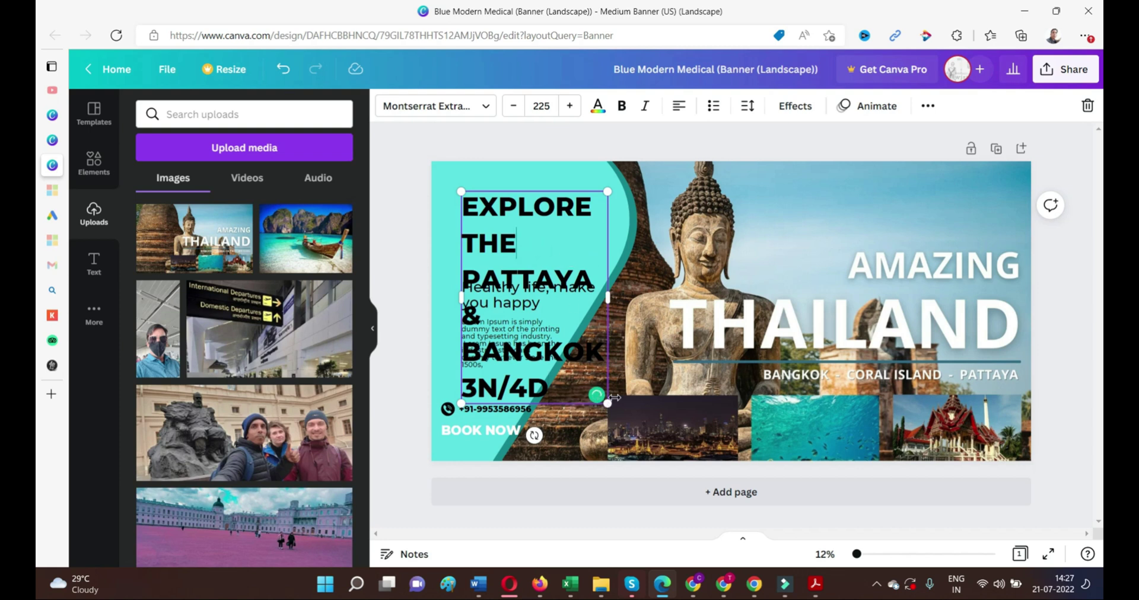
- Set the headline's THE PATTAYA text to size 100 and move the headline to the panel's upper-left corner
click(546, 103)
text(100)
key(Return)
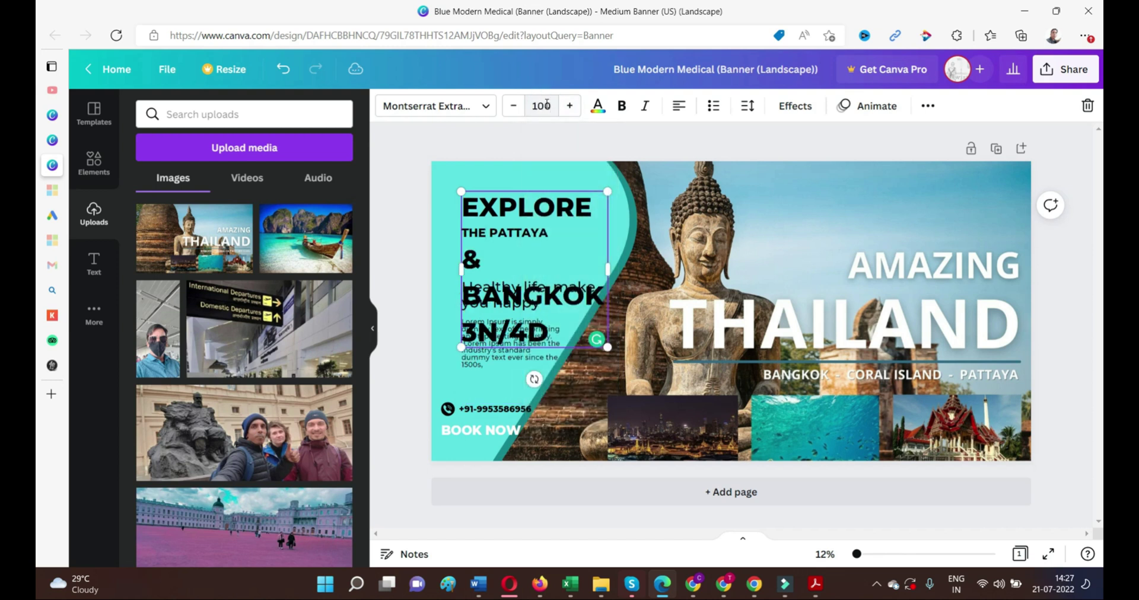
click(579, 169)
drag(501, 213, 475, 192)
drag(582, 247, 621, 240)
- Move the Lorem Ipsum paragraph down-left just above the phone number and delete the "Healthy life, make you happy" tagline
click(522, 350)
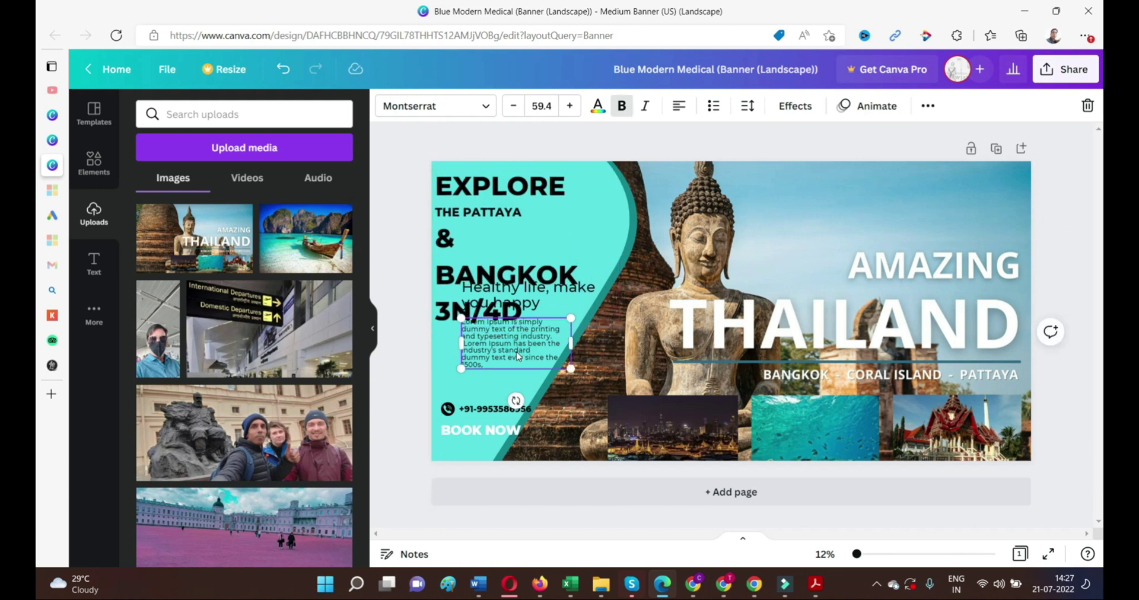
drag(502, 353, 479, 369)
click(532, 301)
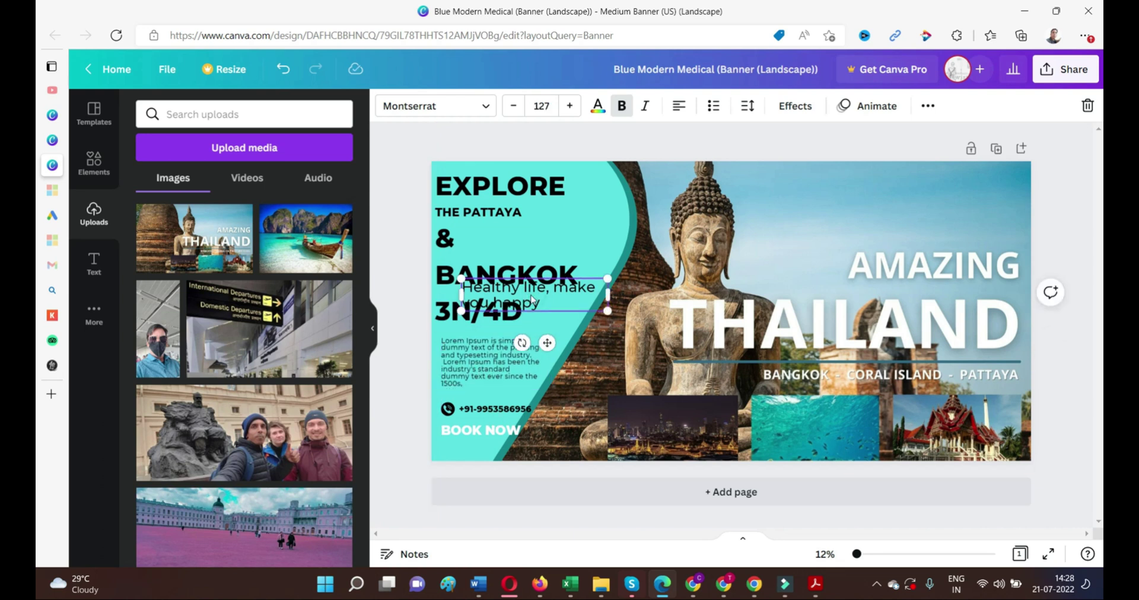
key(Delete)
- Join the headline's "&" and "BANGKOK" onto one line and shrink the headline slightly within the turquoise panel
click(498, 241)
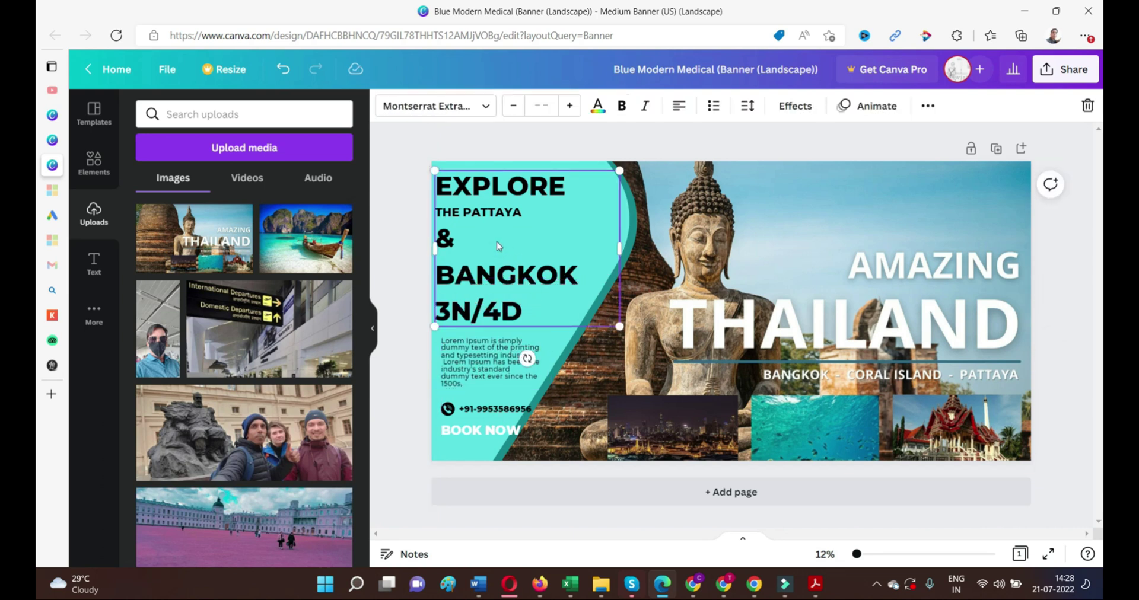
click(465, 236)
key(Delete)
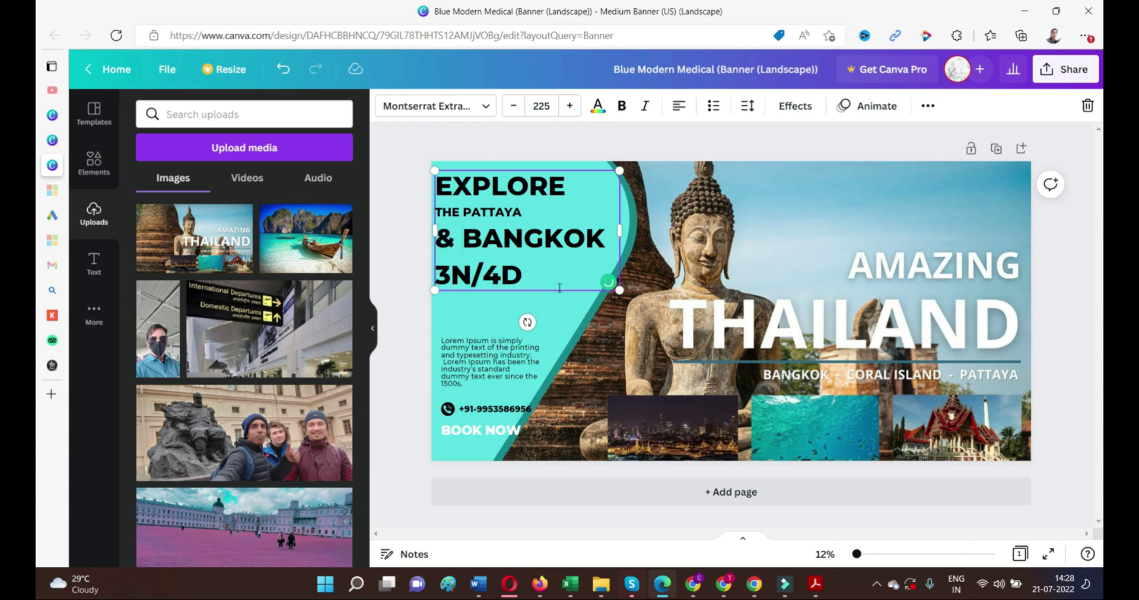
drag(620, 290, 611, 284)
click(490, 133)
drag(538, 222, 539, 218)
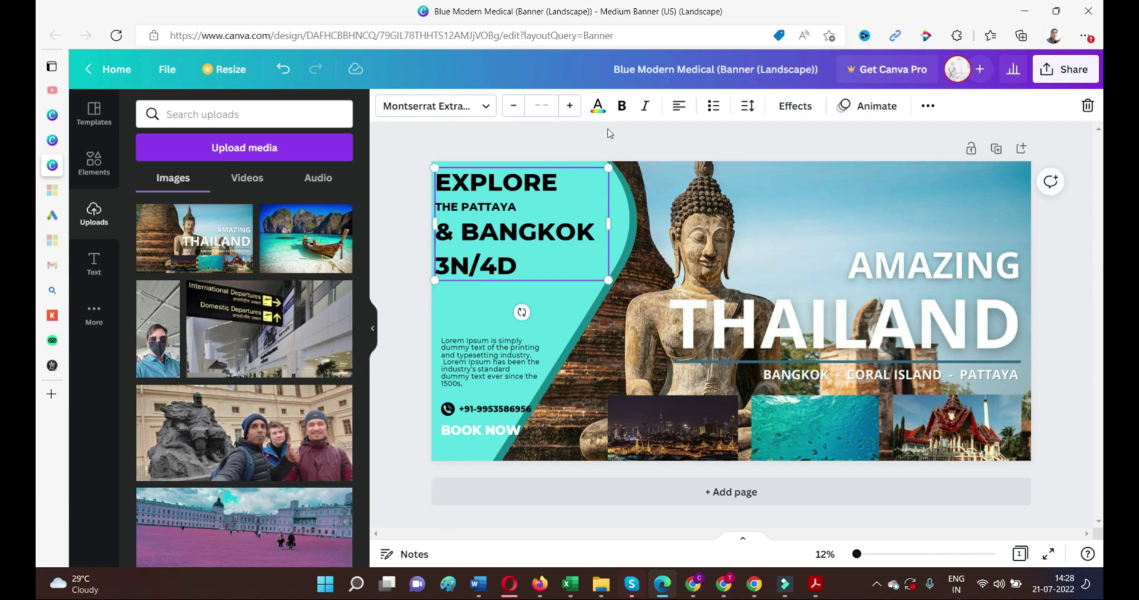
- Move the Lorem Ipsum paragraph up beneath the headline and select all its text for editing
drag(487, 345, 487, 314)
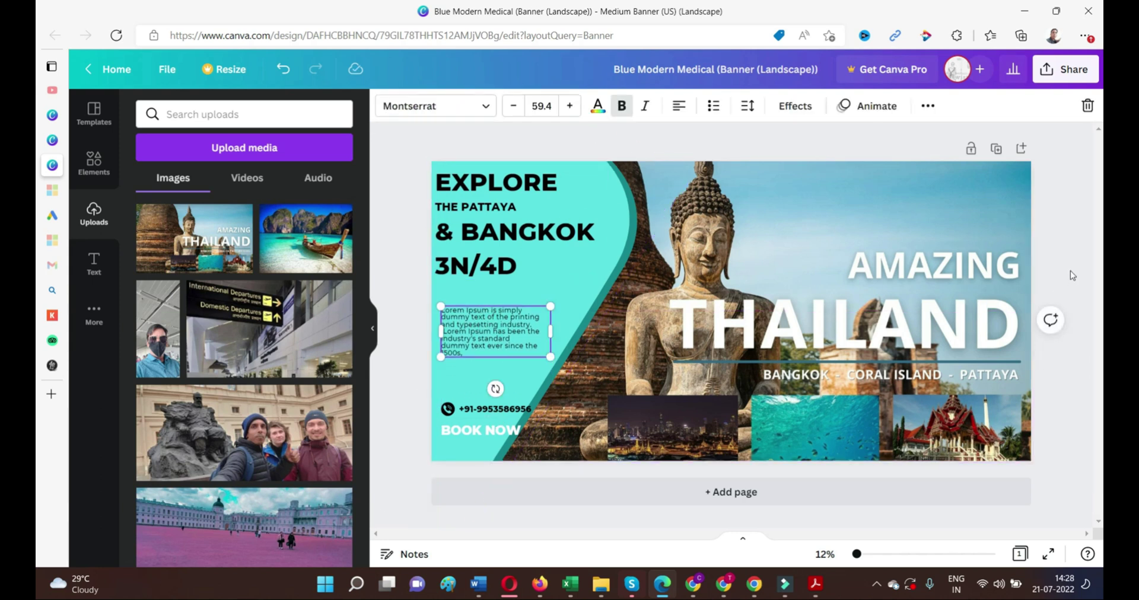
click(1070, 270)
double_click(494, 329)
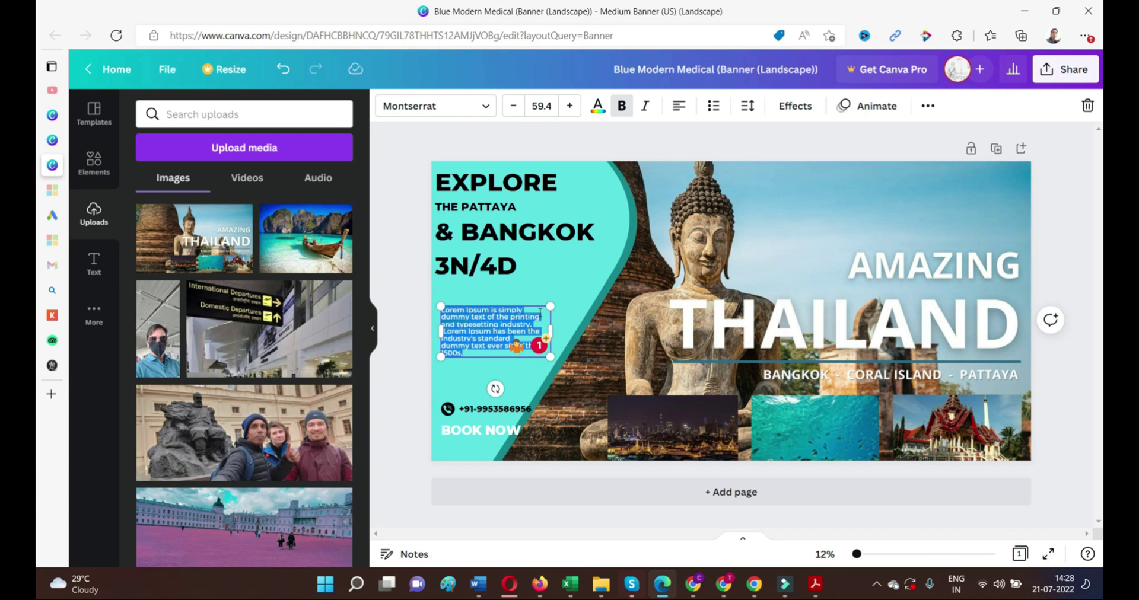
- Switch to Chrome and search Google in a new tab for "emoji" and for "BOX emoji"
click(754, 584)
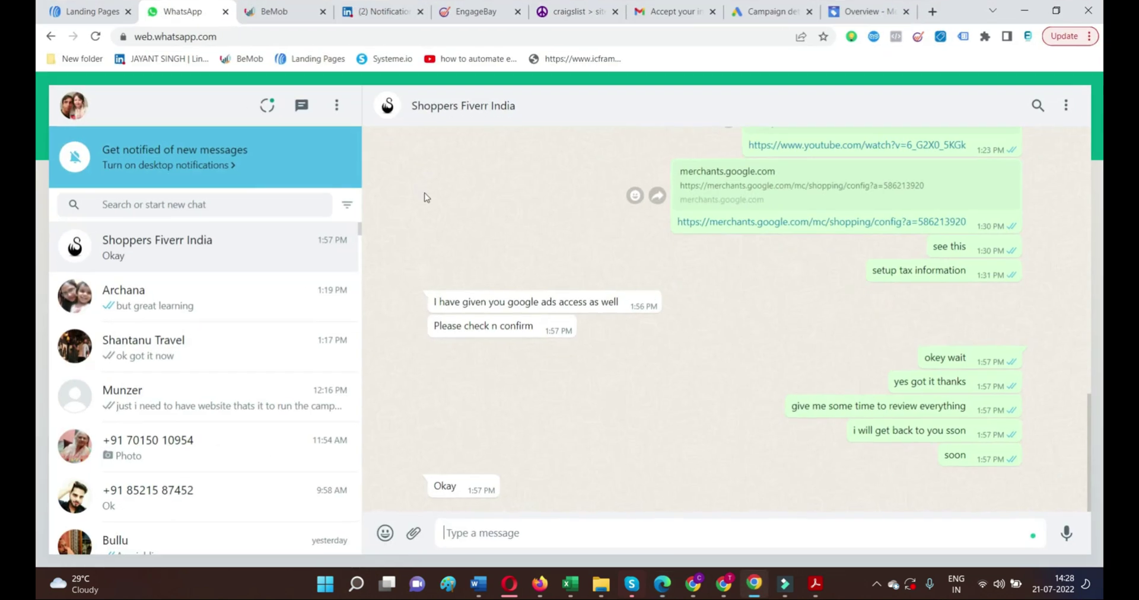
click(939, 17)
text(EMOJI)
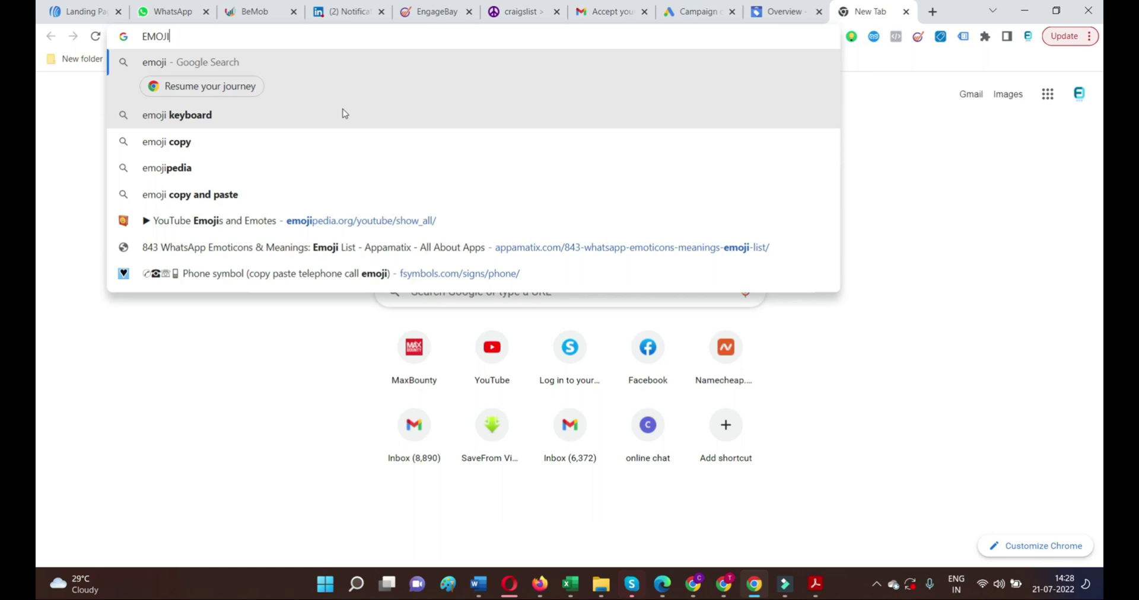
key(Return)
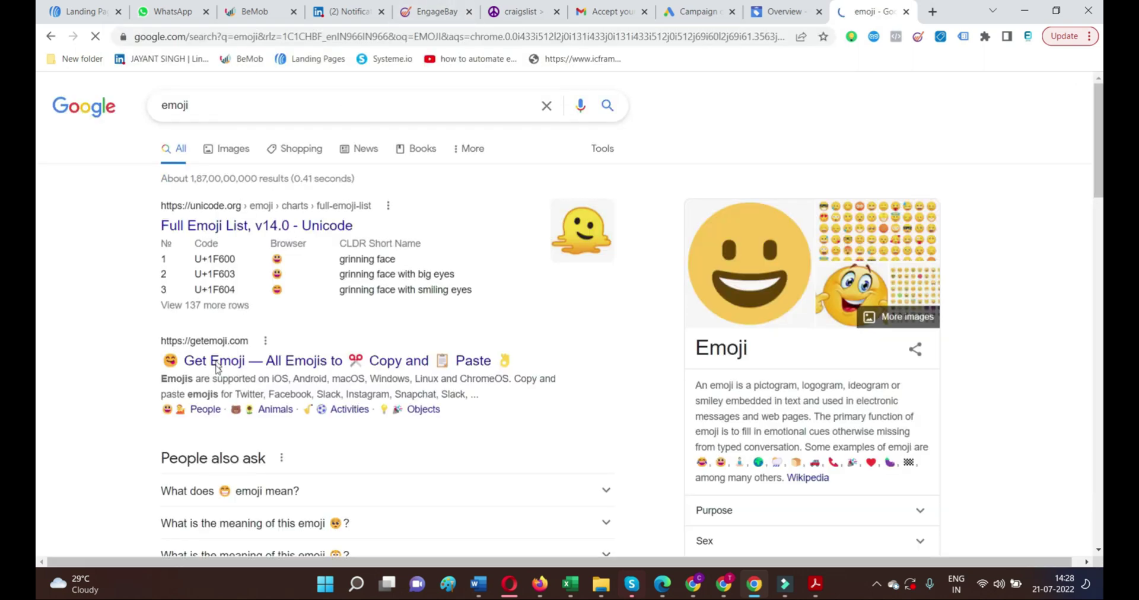
click(164, 106)
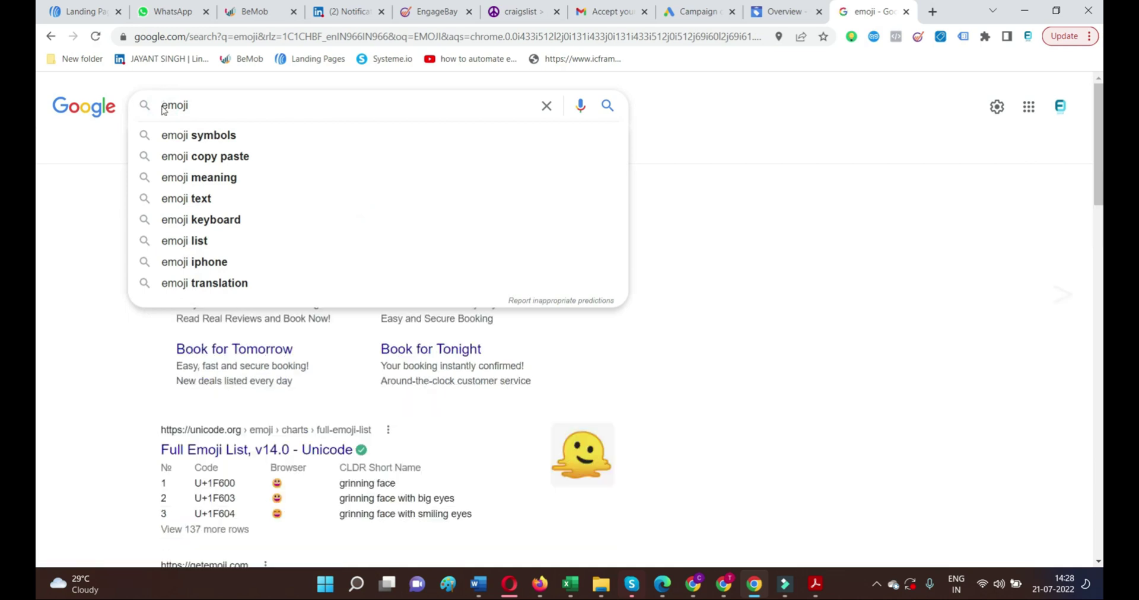
text(BOX)
key(Return)
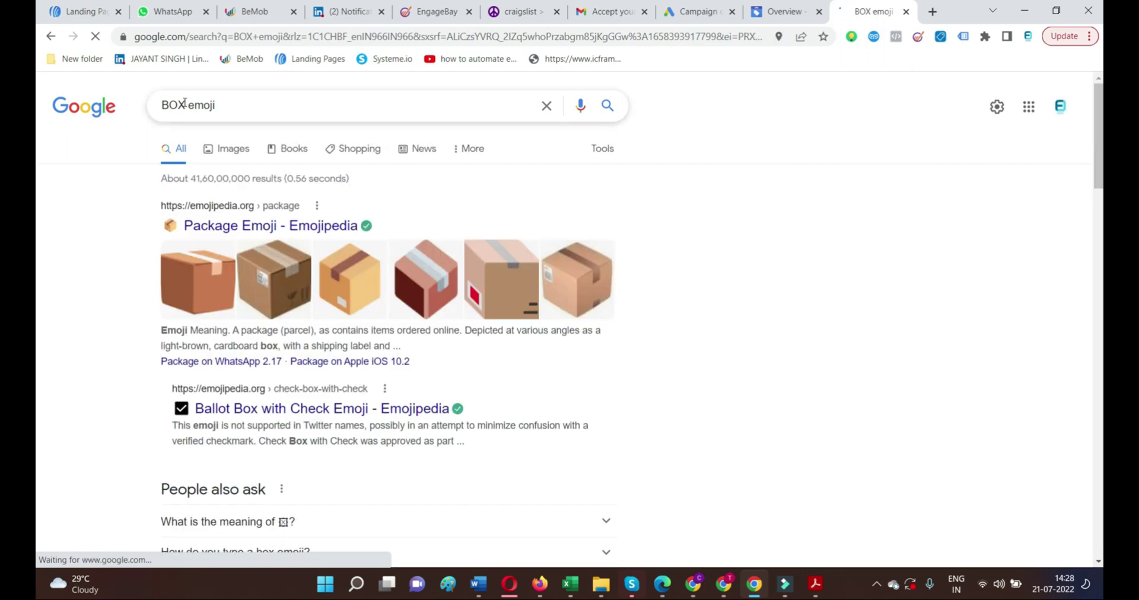
- Search Google for "GREEN TICK emoji" and copy the green check mark emoji from PiliApp's check mark page
double_click(184, 103)
text(GREEN TICK)
key(Return)
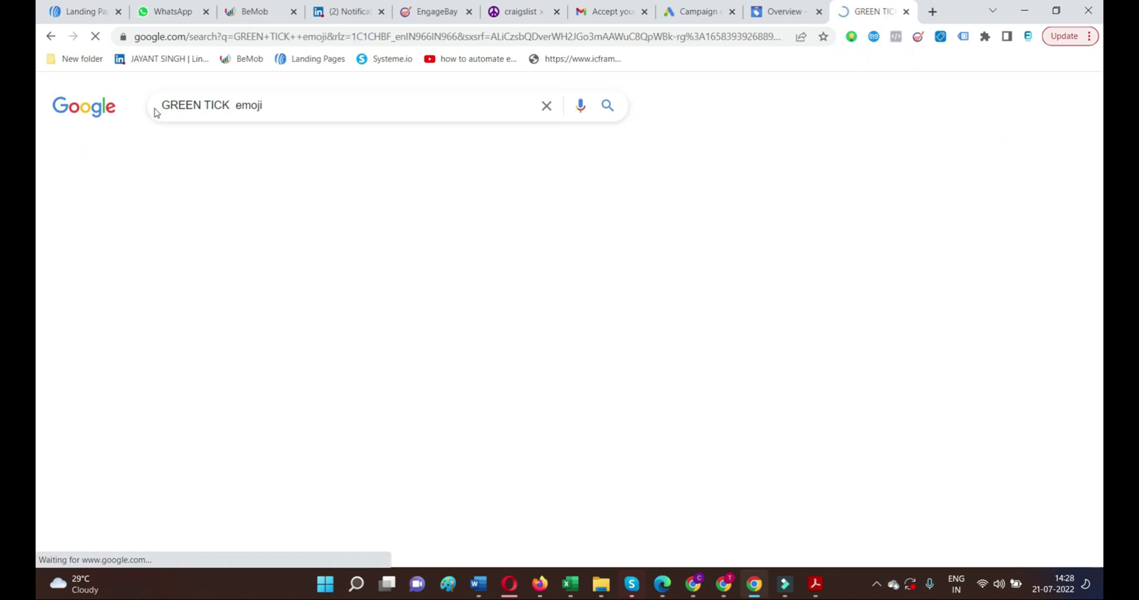
scroll(551, 372, down, 3)
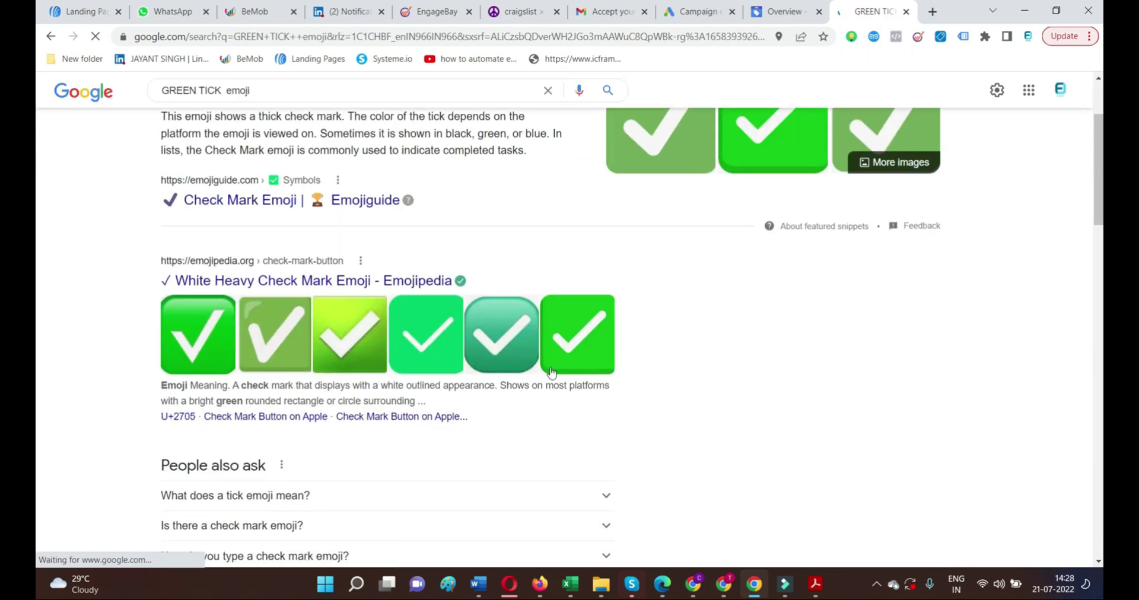
scroll(552, 372, down, 3)
scroll(332, 285, down, 3)
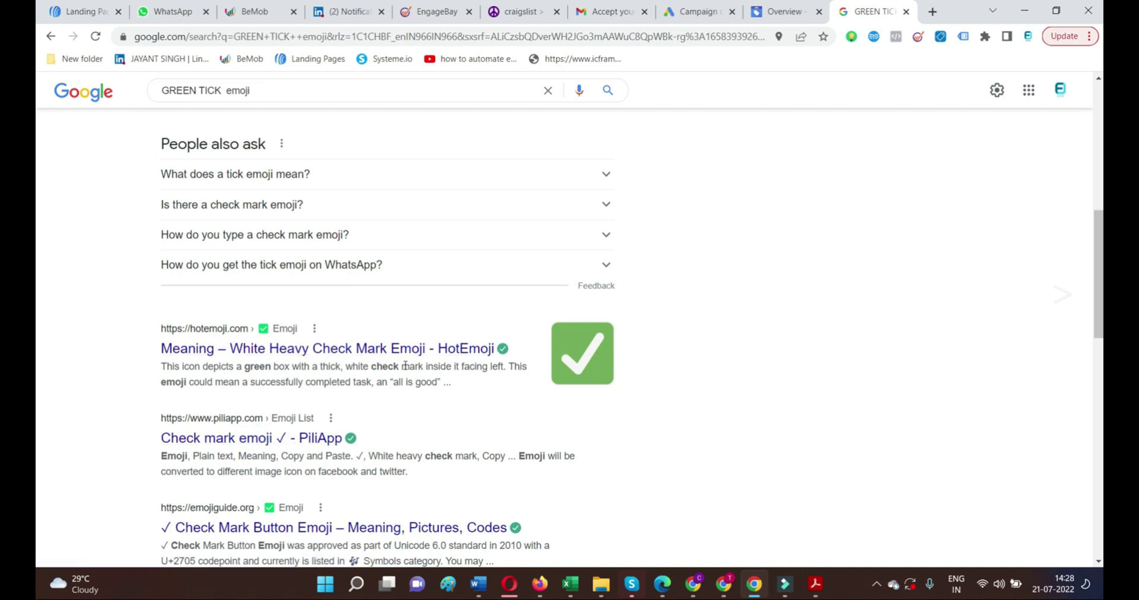
click(300, 438)
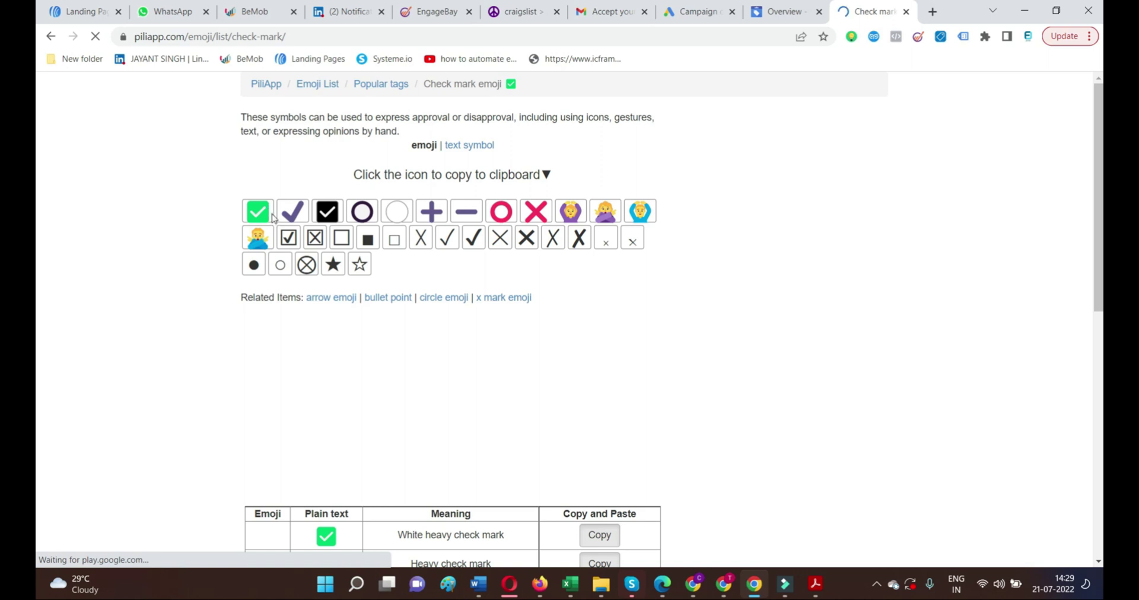
click(259, 212)
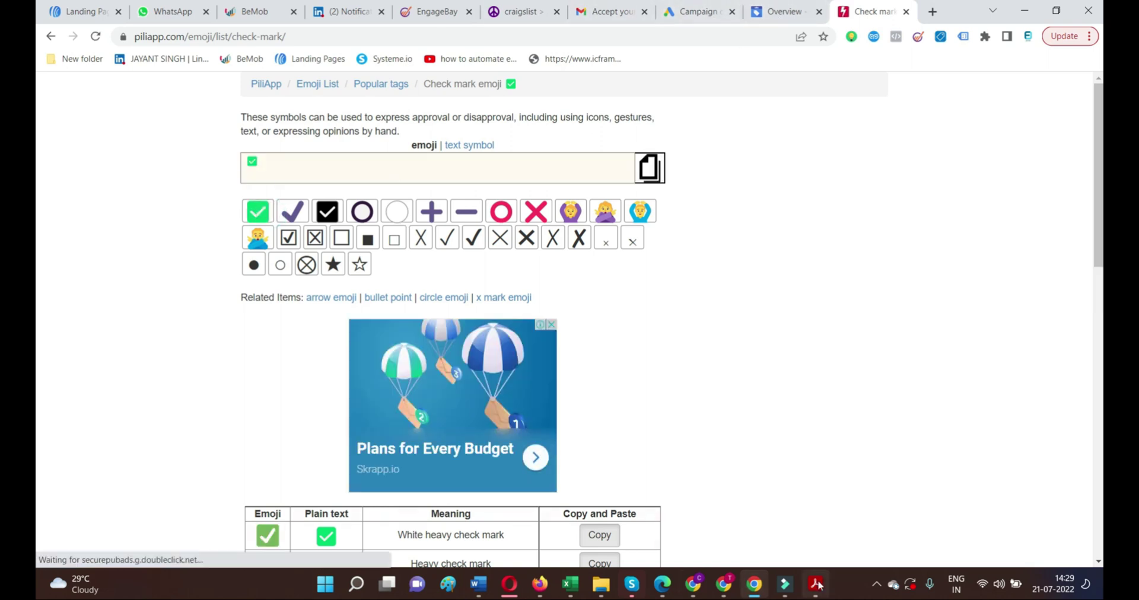
- Switch back to Canva and replace the Lorem Ipsum text with a green check mark, "FLIGHT TICKETS" and "visa FEE" on separate lines
mouse_move(726, 587)
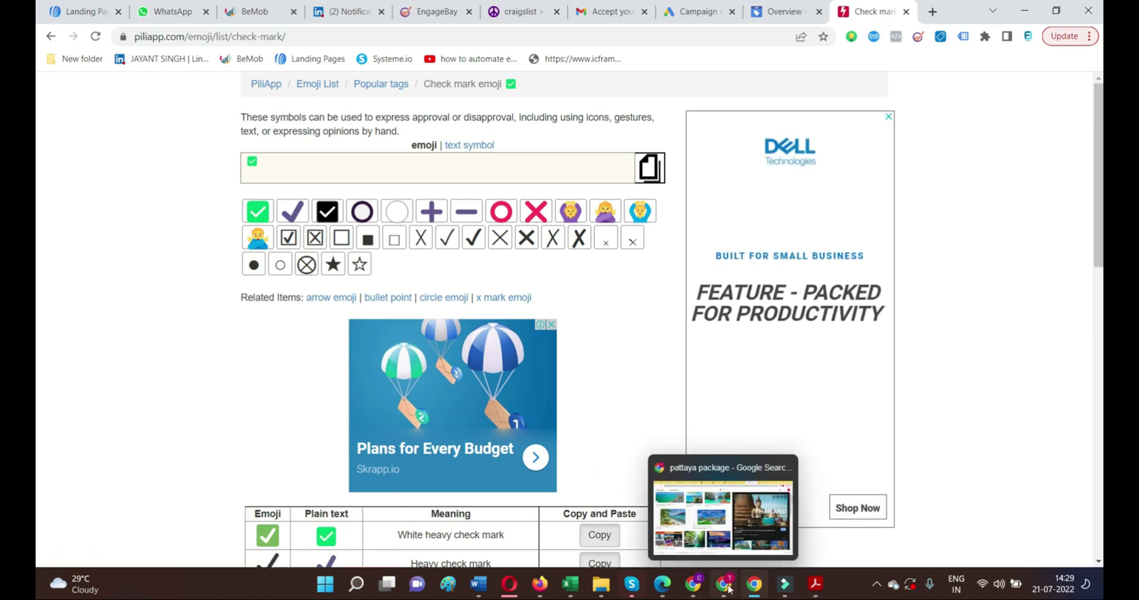
click(663, 586)
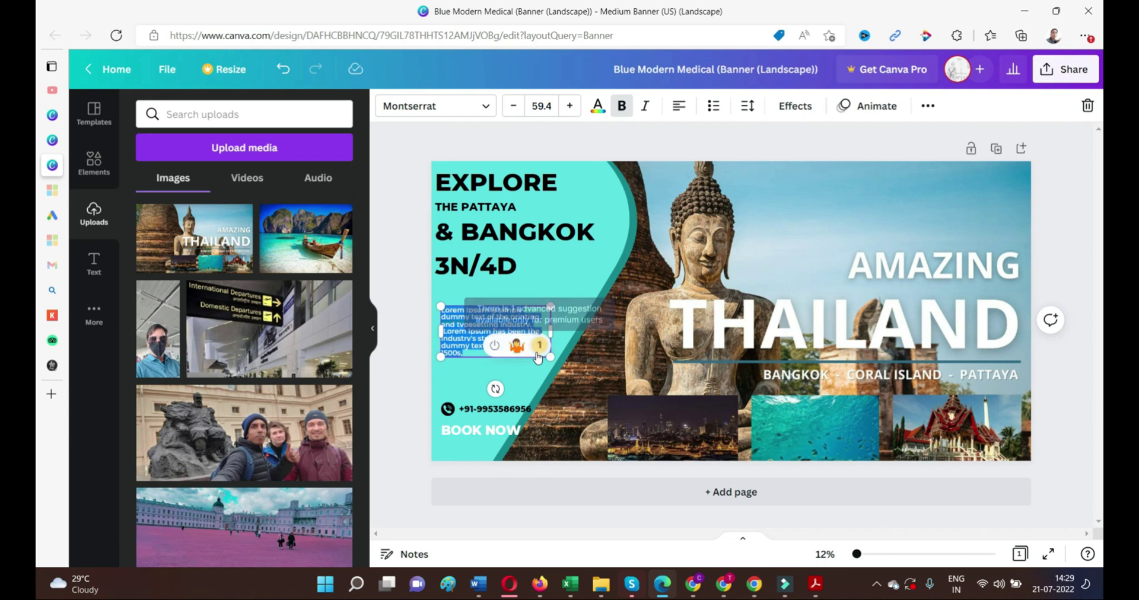
key(BackSpace)
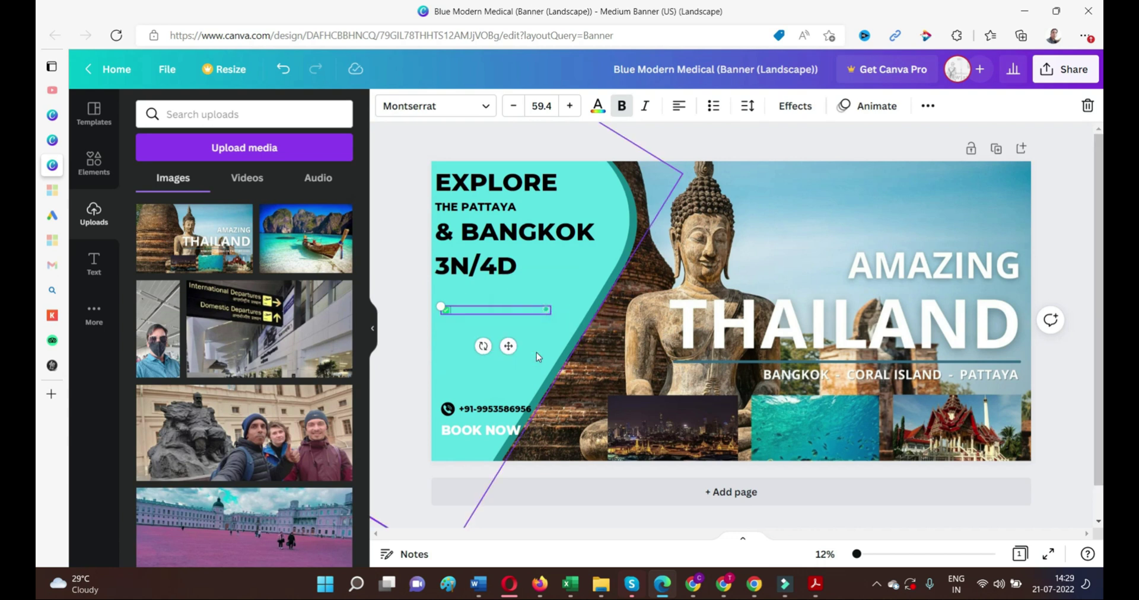
text(fLIGHT TICKETS)
key(Return)
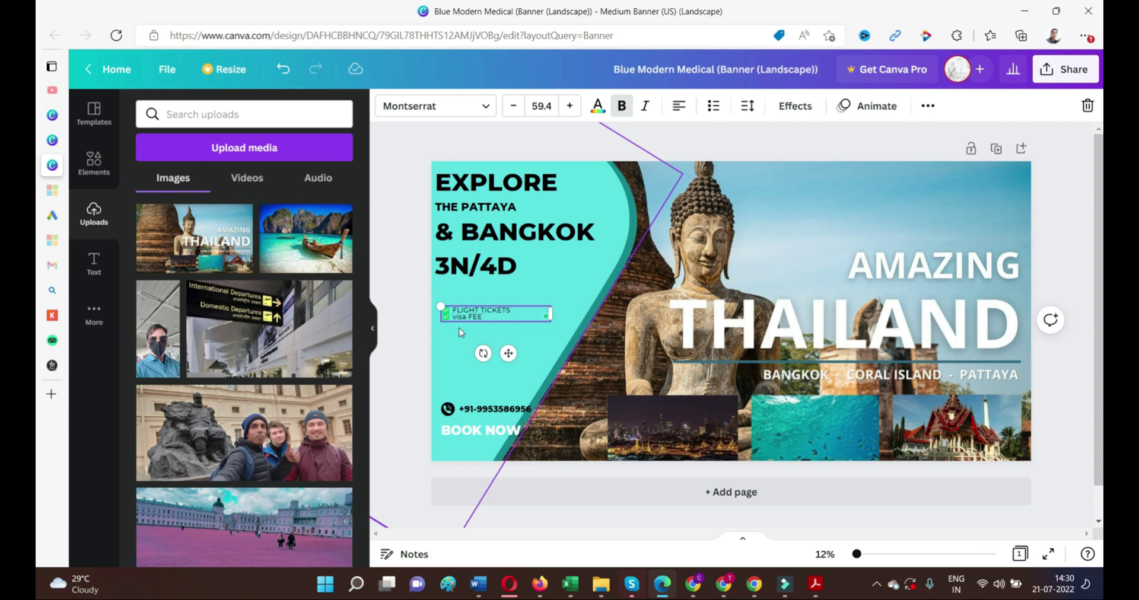
- Extend the green-tick list with "Travel Insurance" and "3 Night stay in Pattaya", and enlarge it to size 93.1 directly beneath the headline
drag(460, 333, 459, 328)
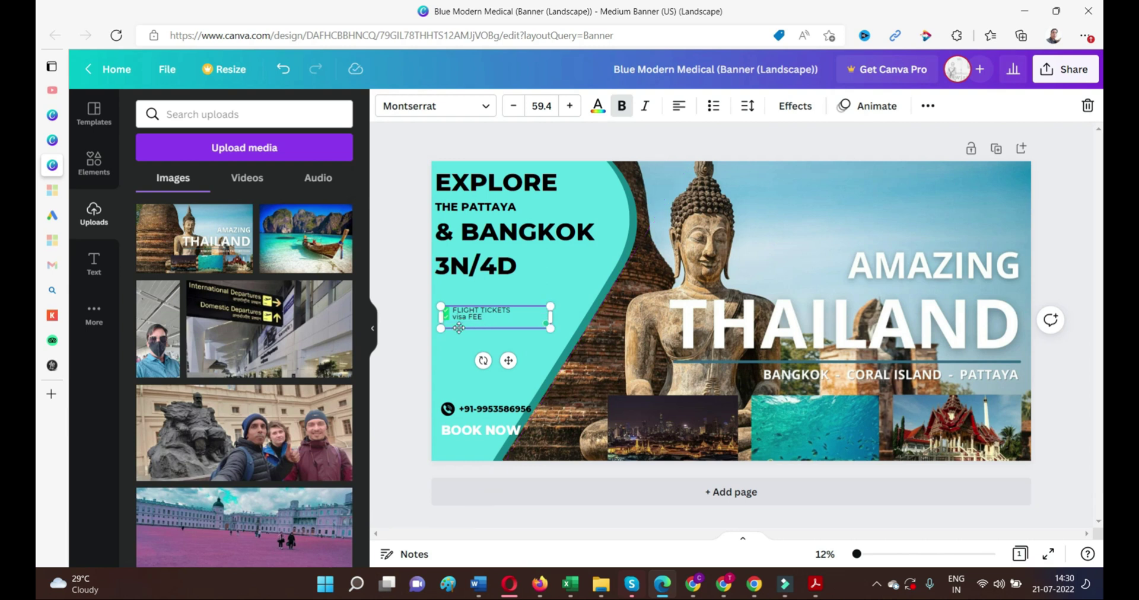
drag(459, 328, 418, 303)
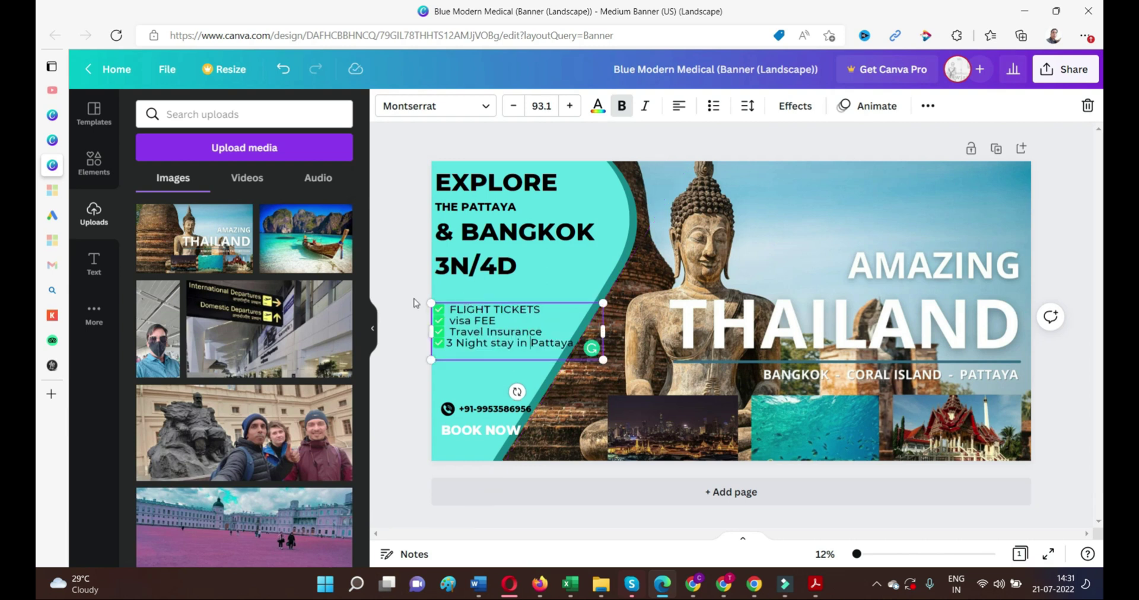
click(391, 283)
drag(499, 322, 497, 304)
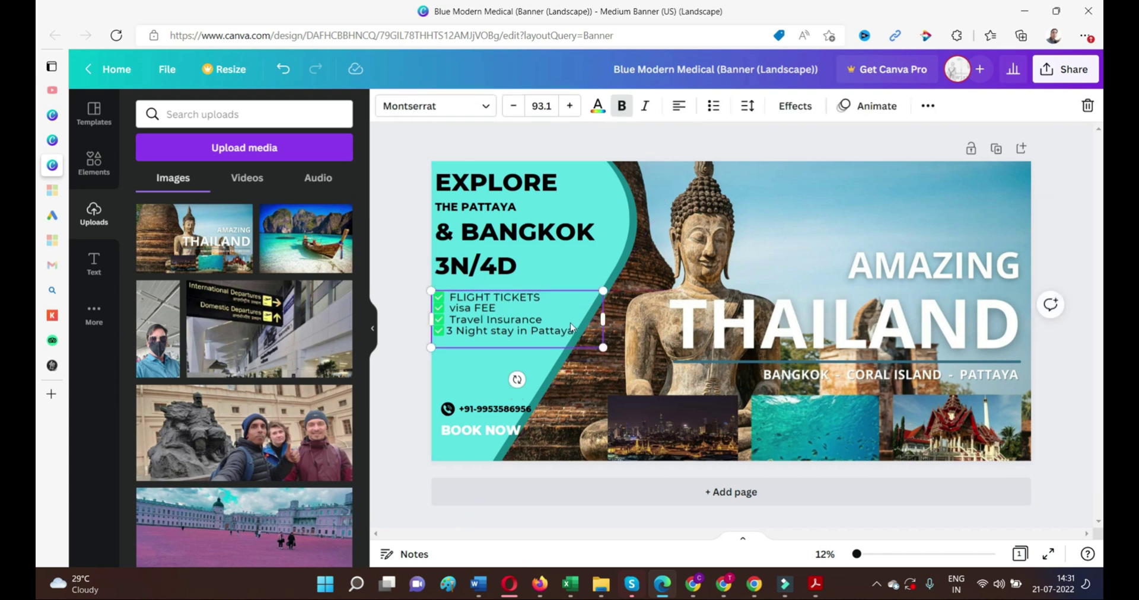
- Increase the phone number's text size to 80.5
click(528, 409)
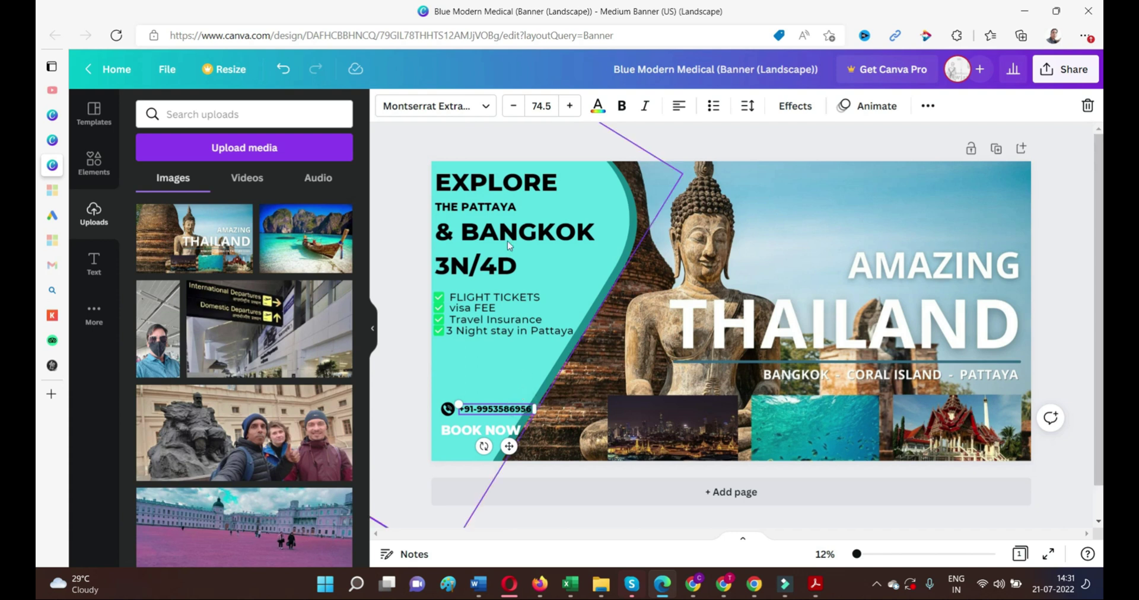
click(569, 105)
click(569, 106)
click(568, 105)
click(568, 106)
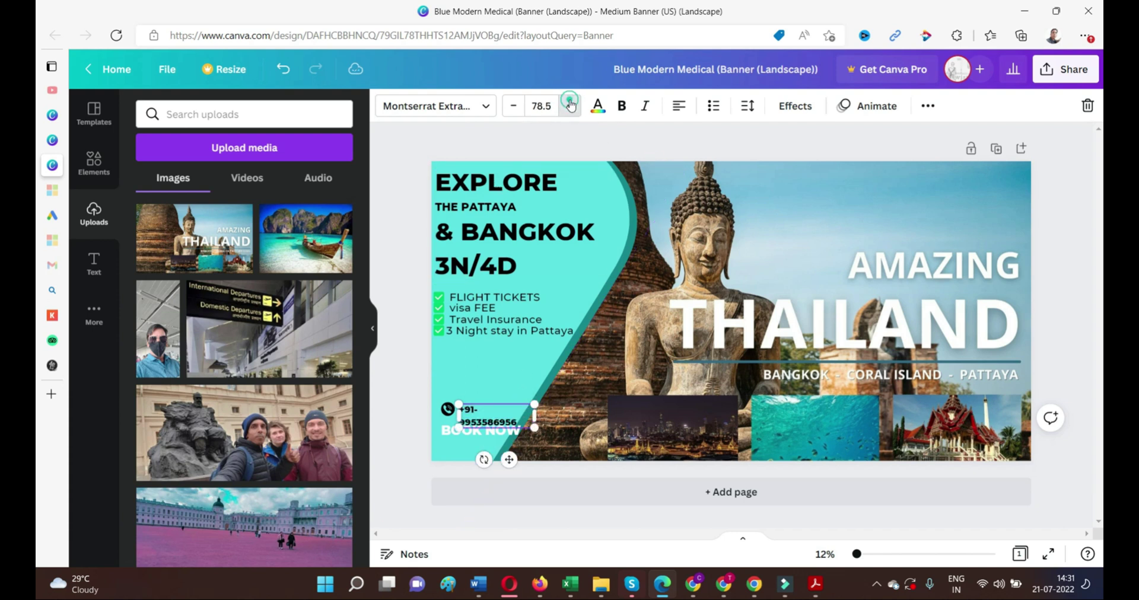
click(568, 106)
click(568, 106)
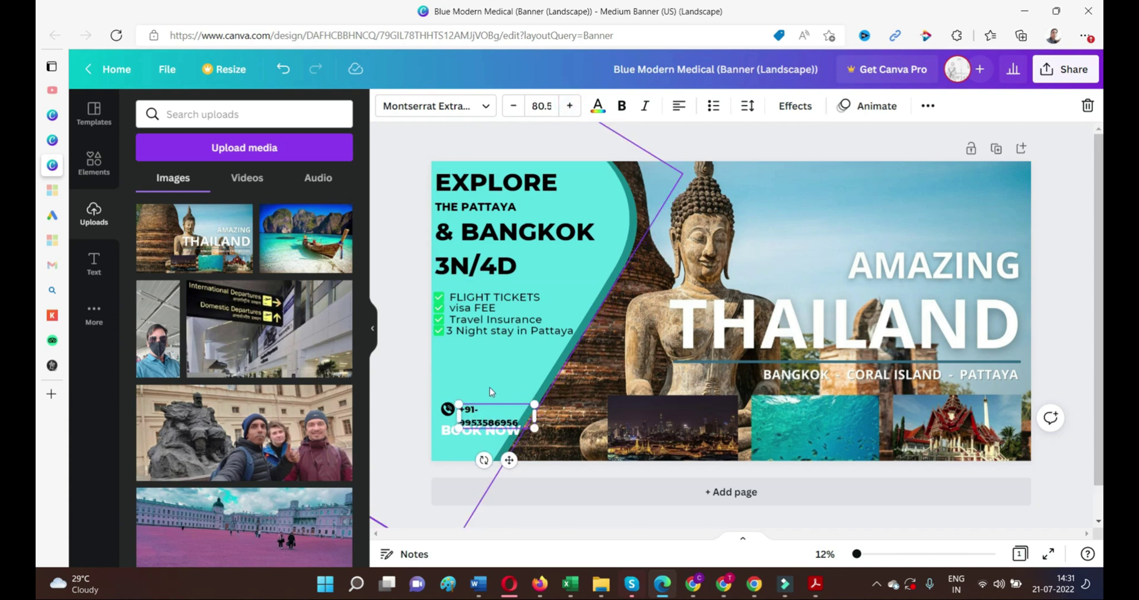
- Move the phone icon, number and BOOK NOW text up beneath the list, widening the number's box so it fits on one line
click(489, 383)
drag(449, 409, 477, 367)
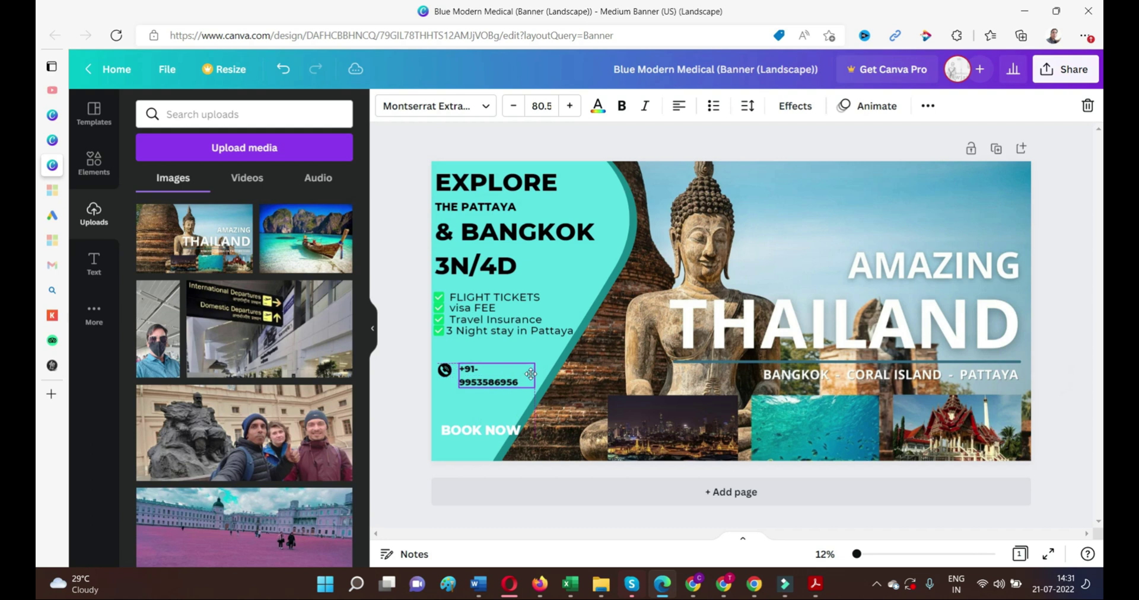
mouse_move(534, 377)
mouse_down()
mouse_move(547, 379)
mouse_move(522, 372)
mouse_up()
click(536, 354)
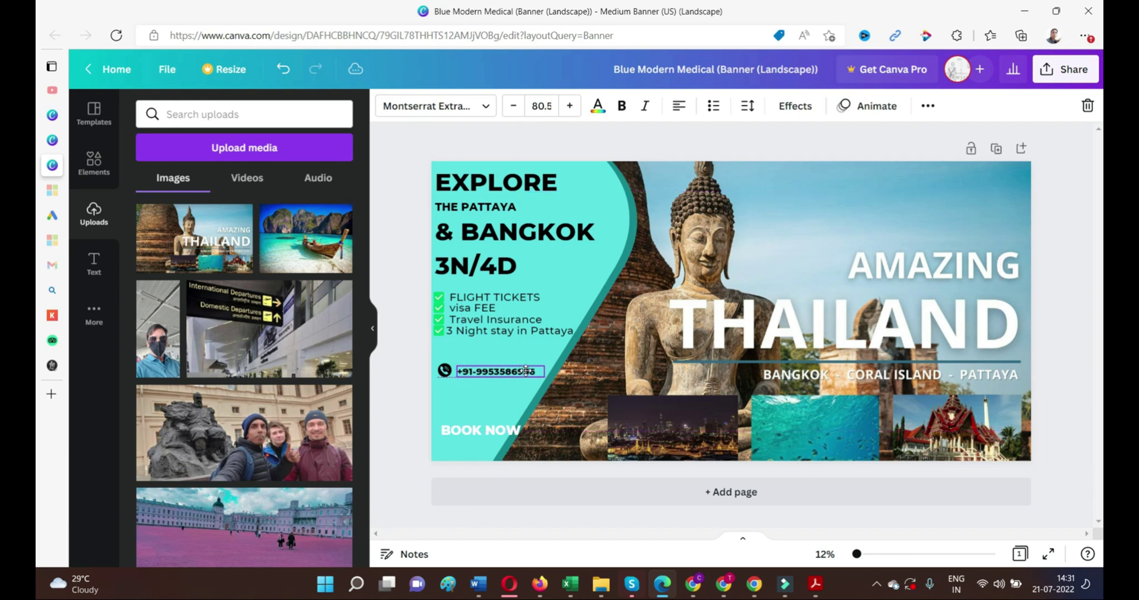
drag(500, 421, 518, 369)
click(519, 373)
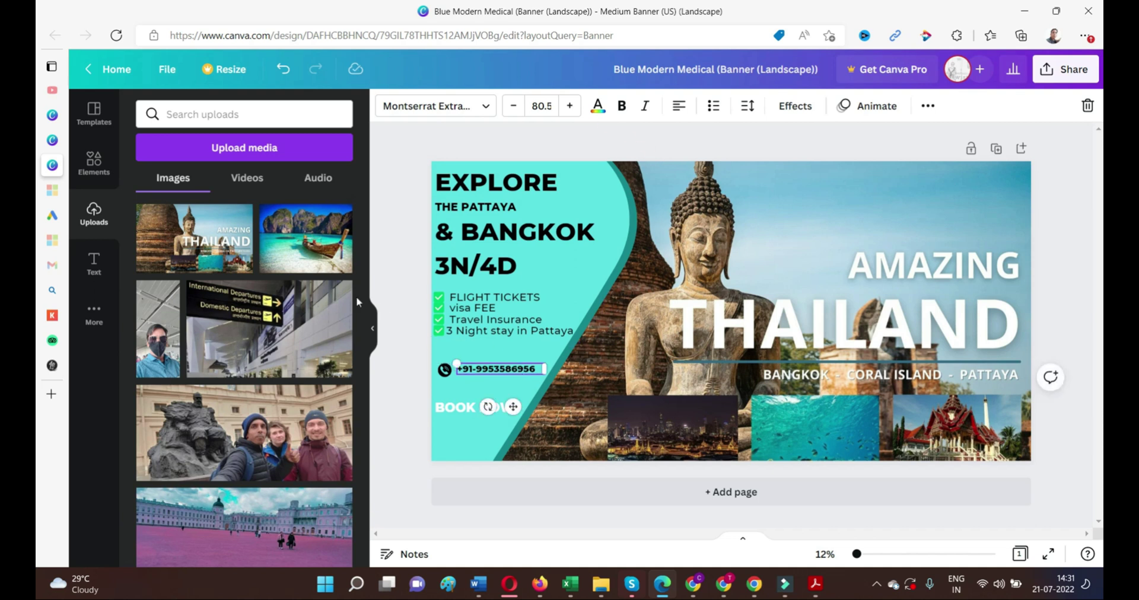
click(401, 294)
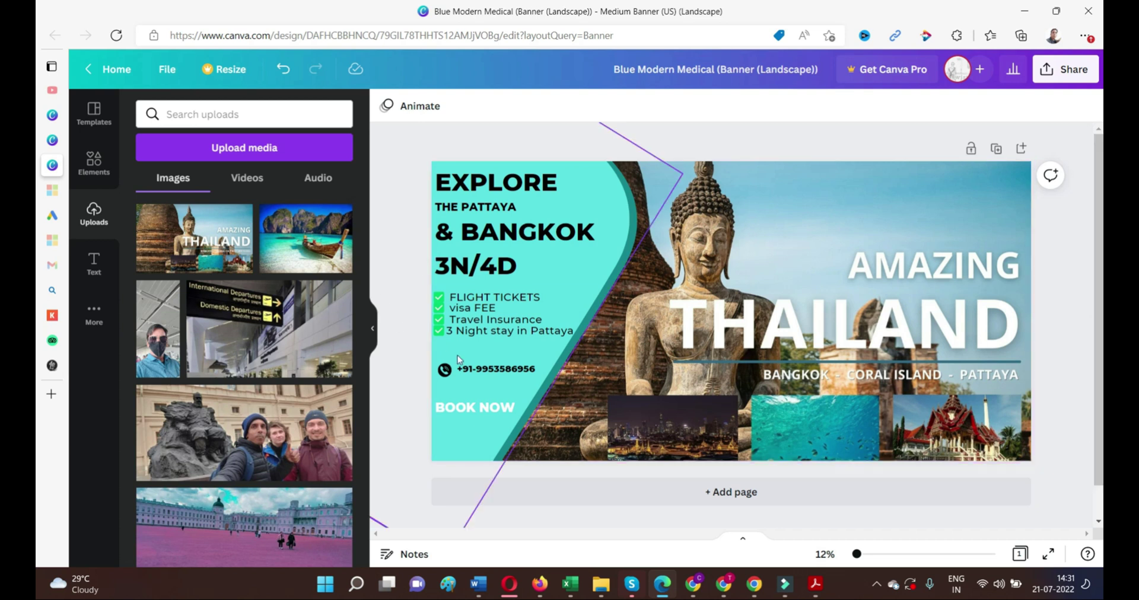
- Format the phone number in the brown photo colour, bold, at size 82.5
click(506, 368)
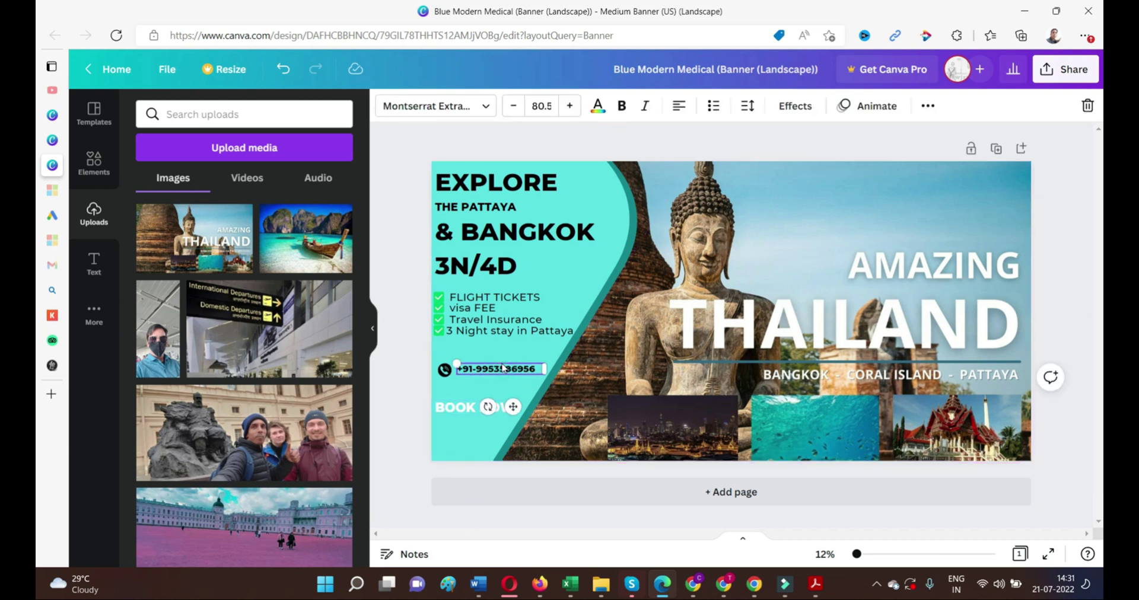
click(598, 107)
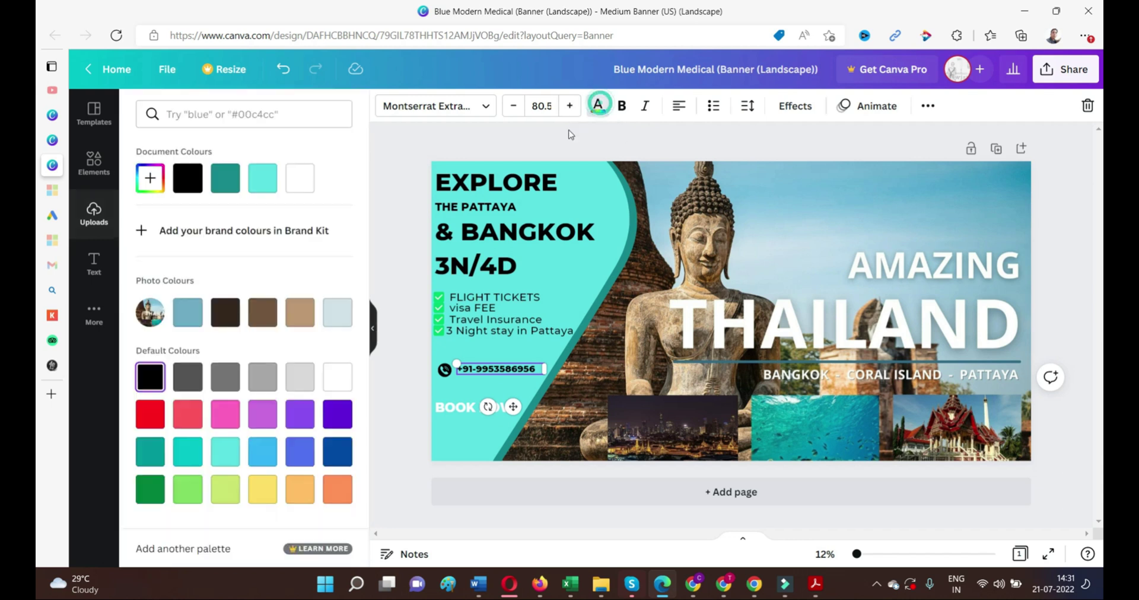
click(262, 312)
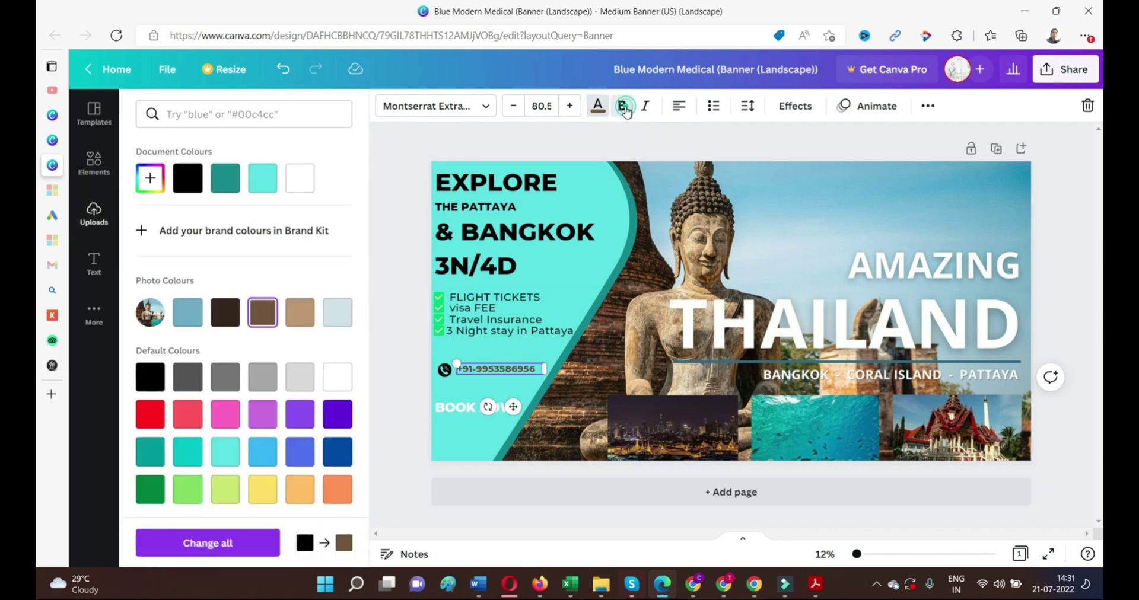
click(571, 107)
click(570, 106)
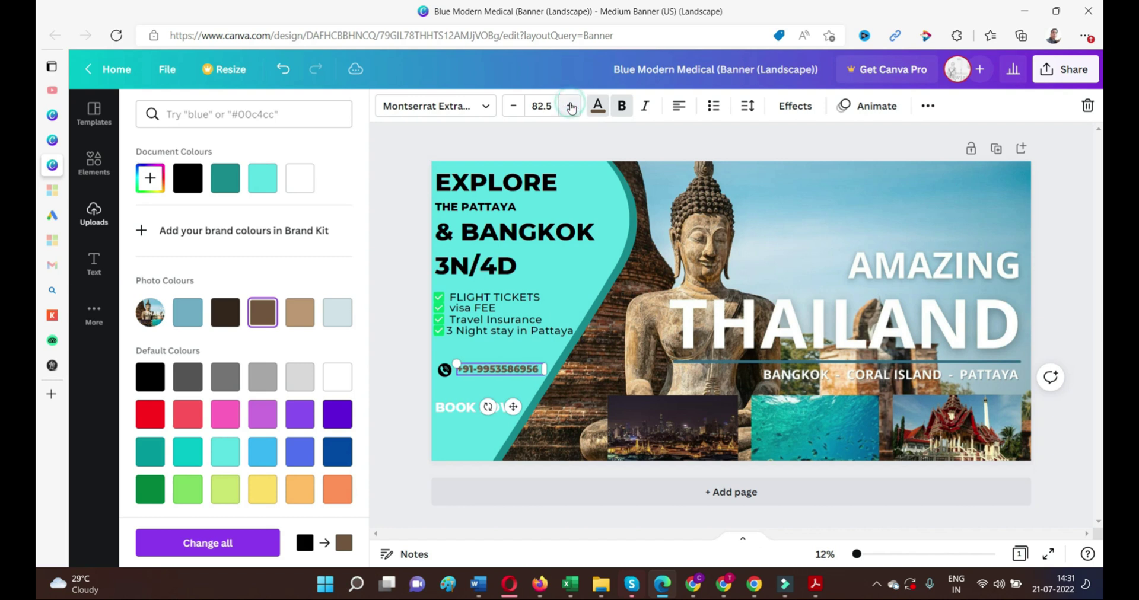
- Set the phone number's text size to 85 and nudge its box slightly beside the phone icon
click(571, 107)
click(570, 107)
click(571, 107)
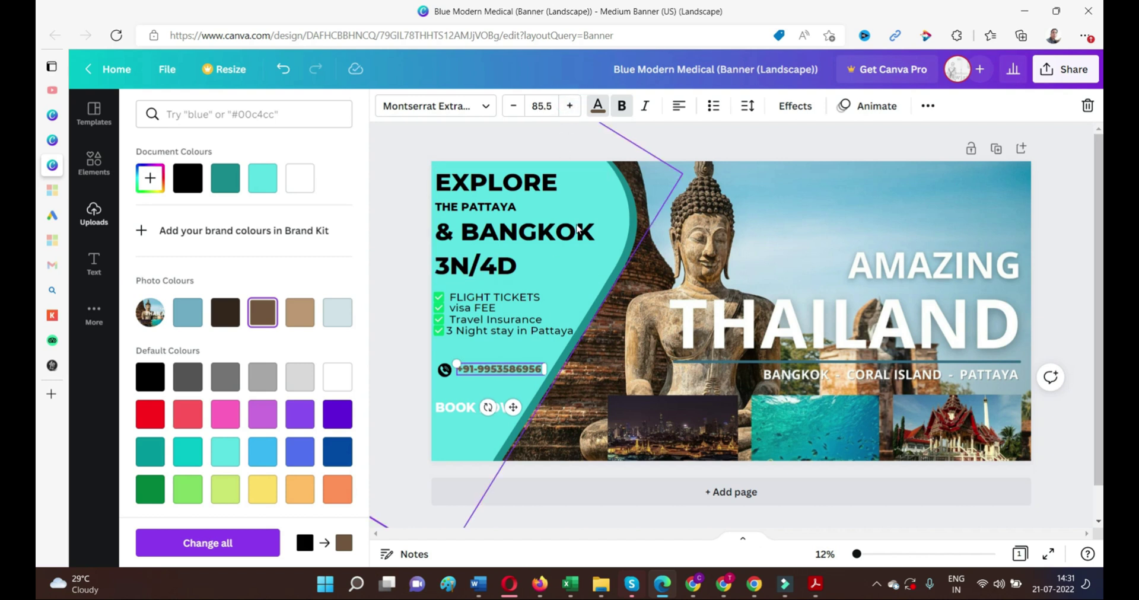
click(551, 107)
click(551, 108)
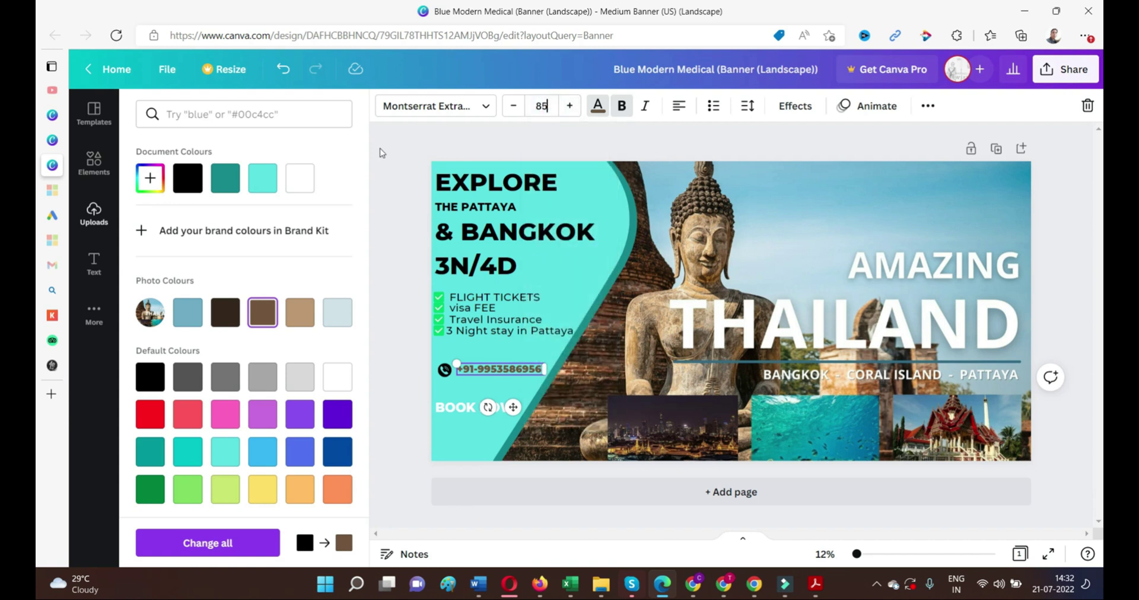
click(398, 166)
click(819, 154)
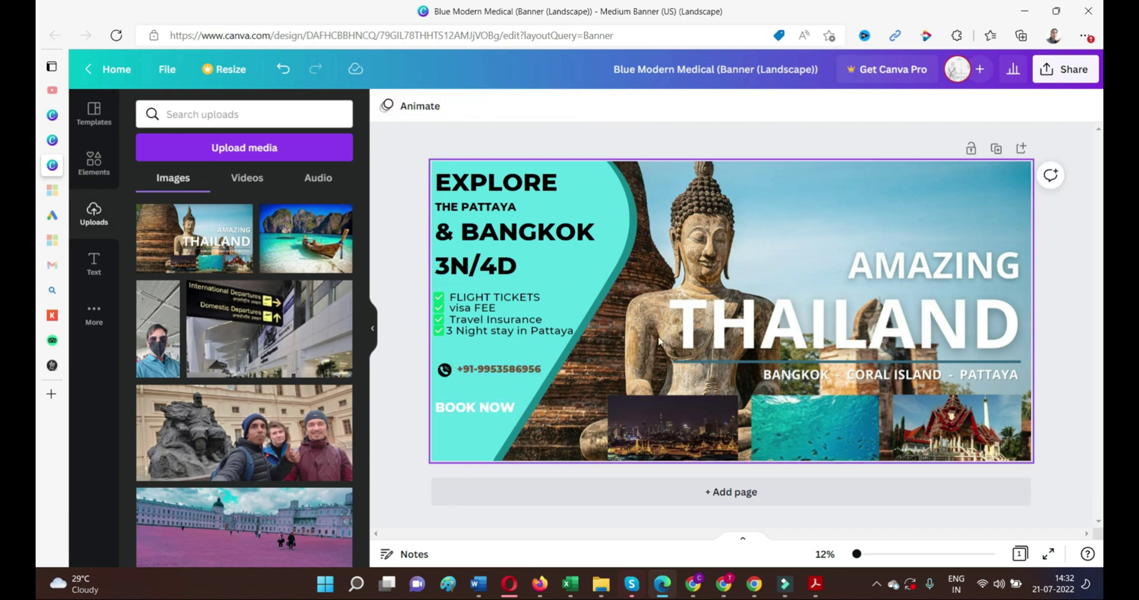
drag(521, 369, 525, 368)
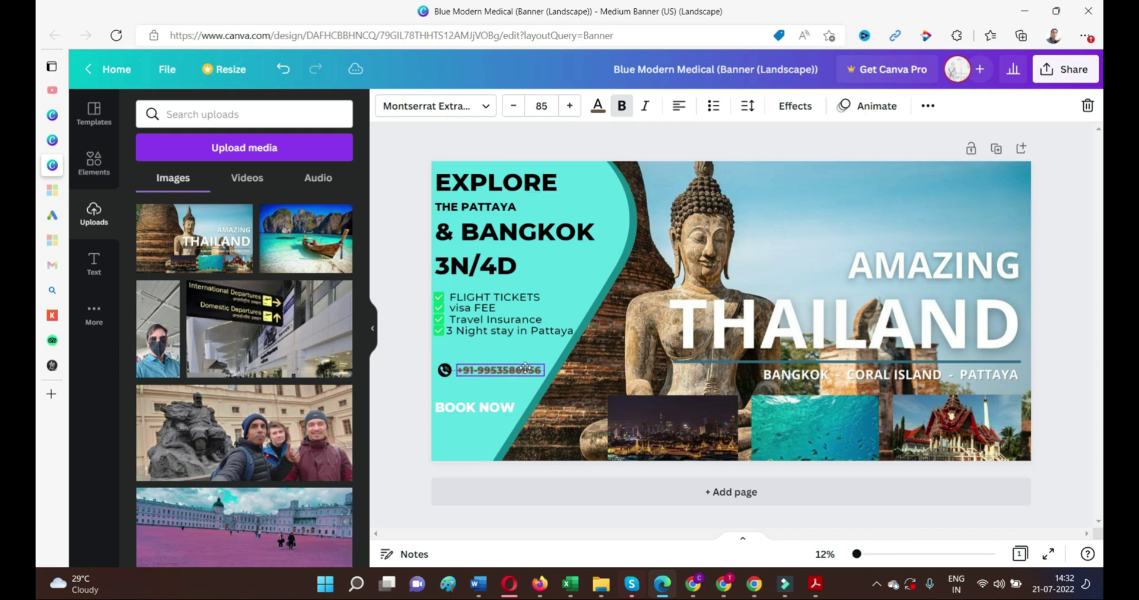
click(1086, 258)
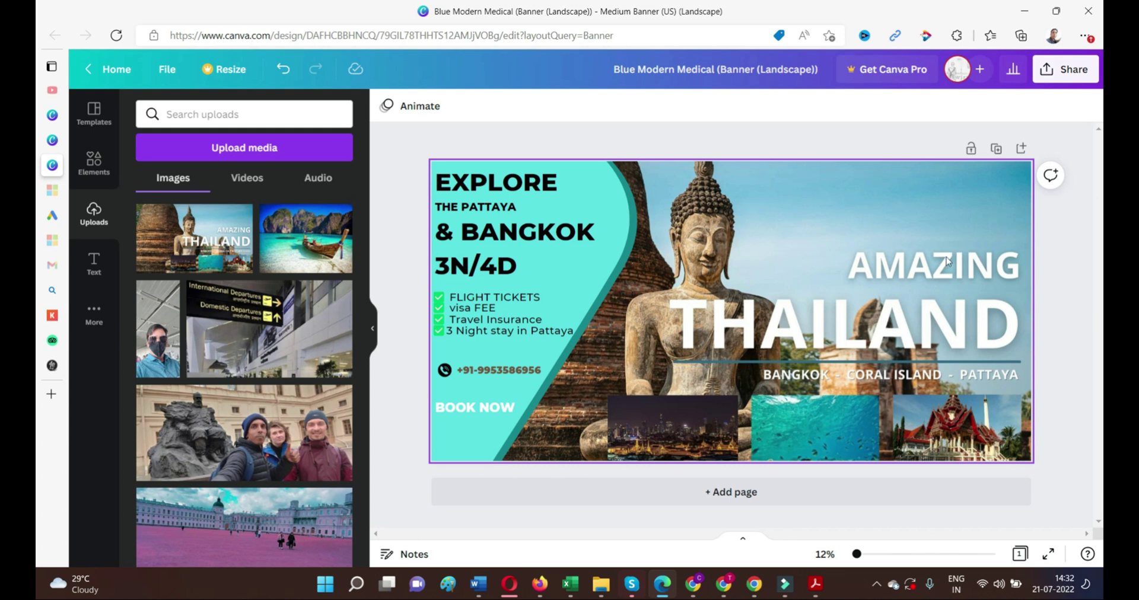
- Check the empty image placeholder in the systeme.io page editor, and return to the Canva banner
key(alt+Tab)
click(635, 327)
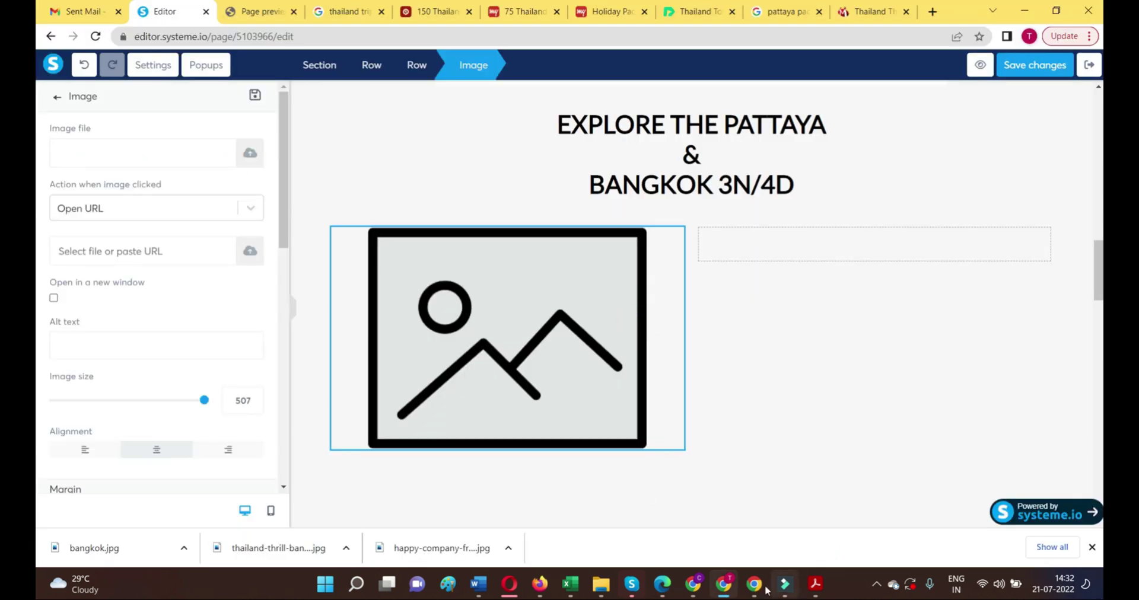
click(662, 585)
- Try to download the banner as a PNG at size 1
click(1061, 75)
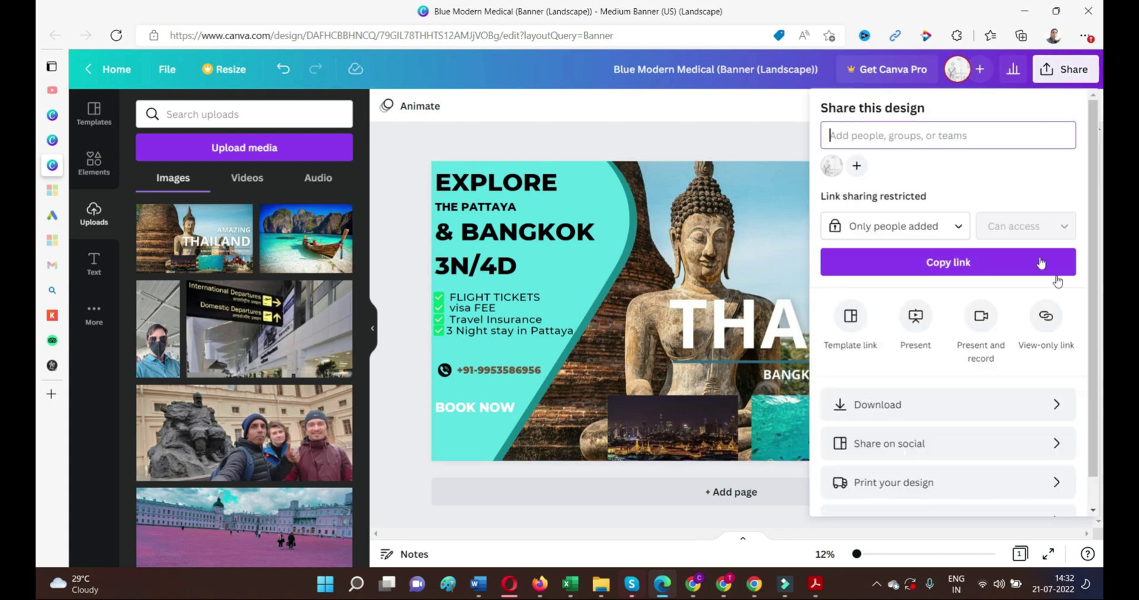
click(921, 409)
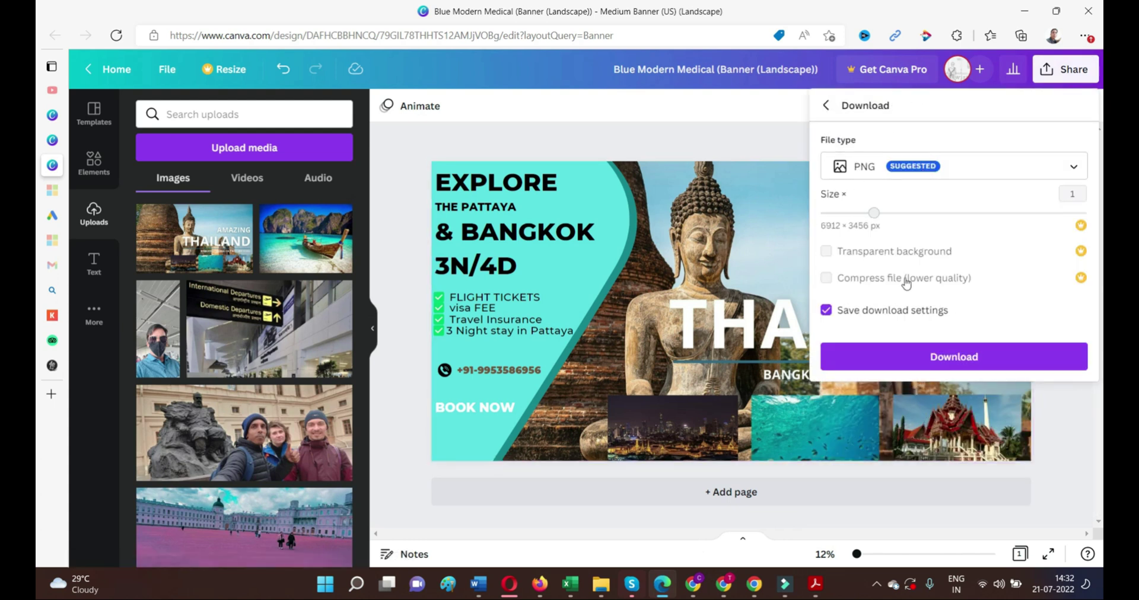
click(943, 363)
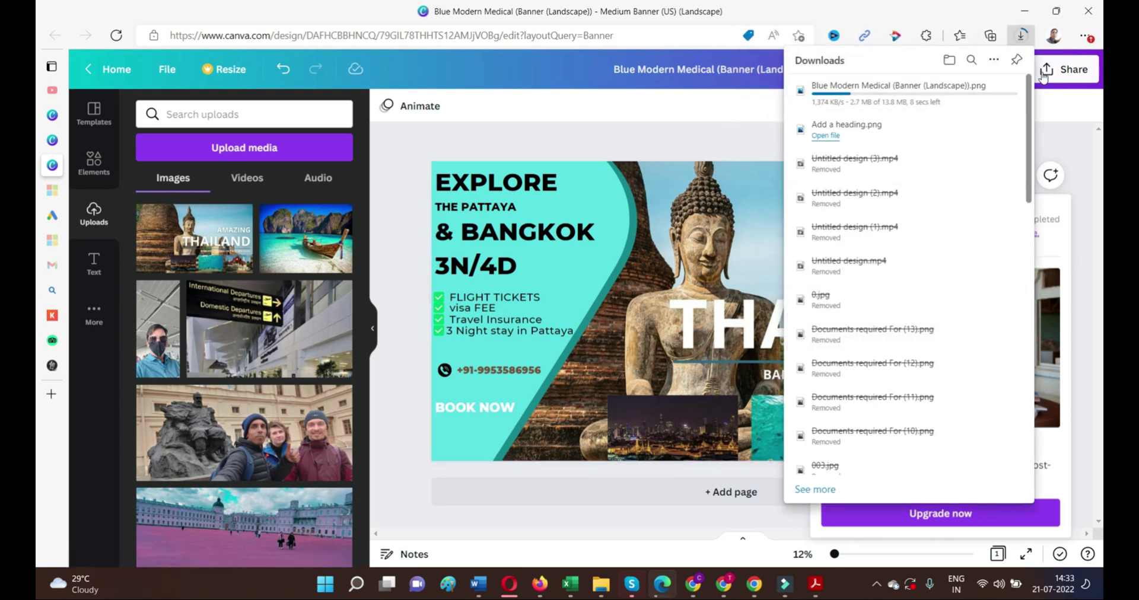
click(1004, 95)
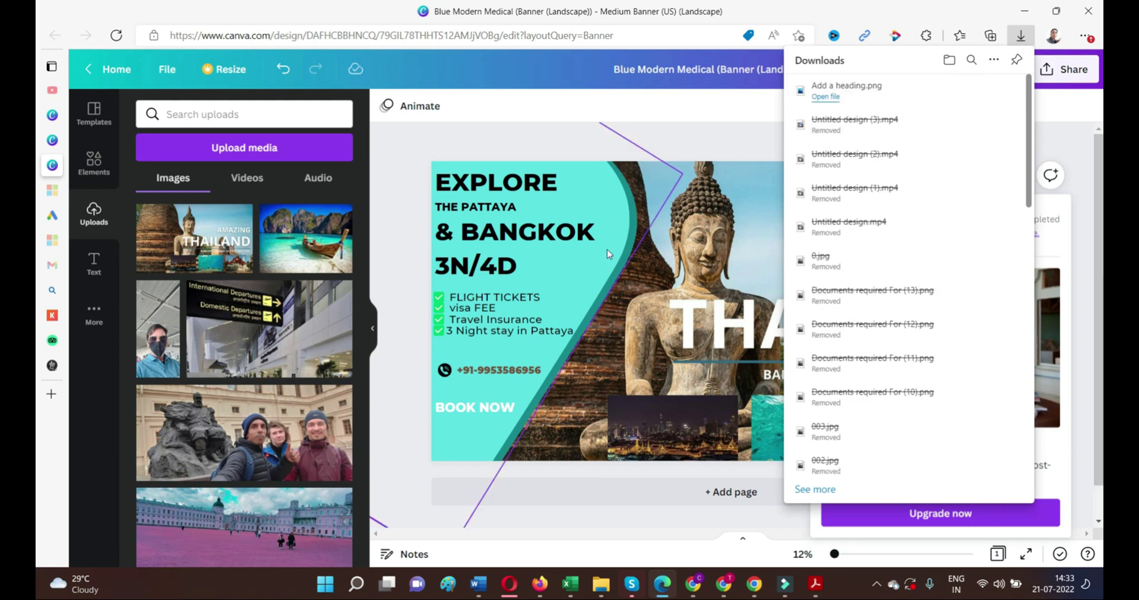
click(452, 337)
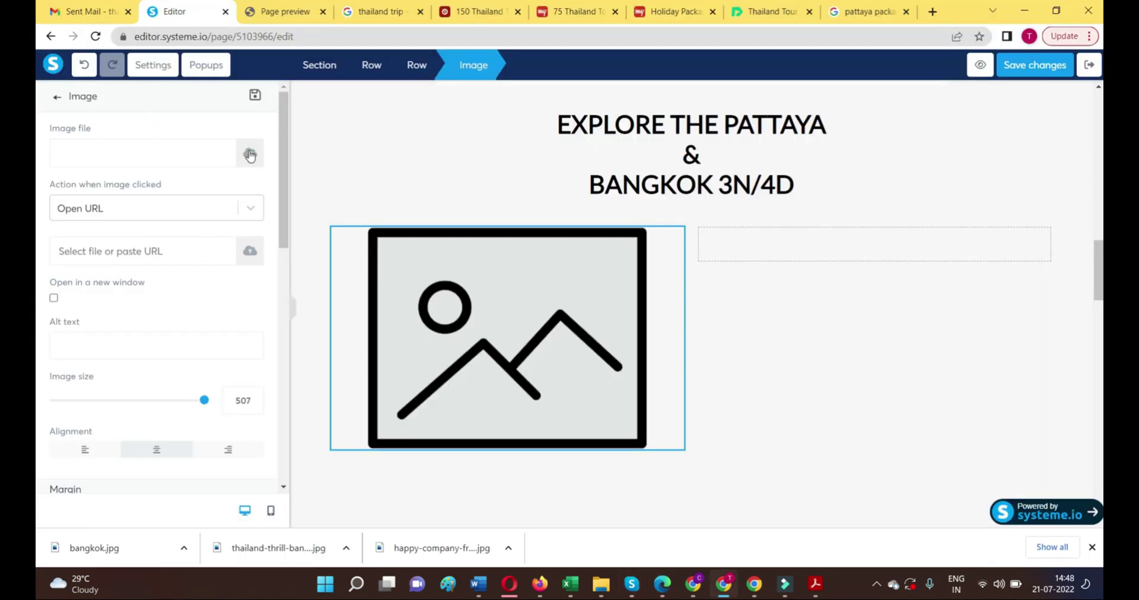
- In the systeme.io page editor, upload BlueModernMedicalBannerLandscape.png and insert it into the image placeholder beneath the EXPLORE THE PATTAYA & BANGKOK 3N/4D heading
click(249, 156)
click(598, 332)
click(197, 151)
click(463, 313)
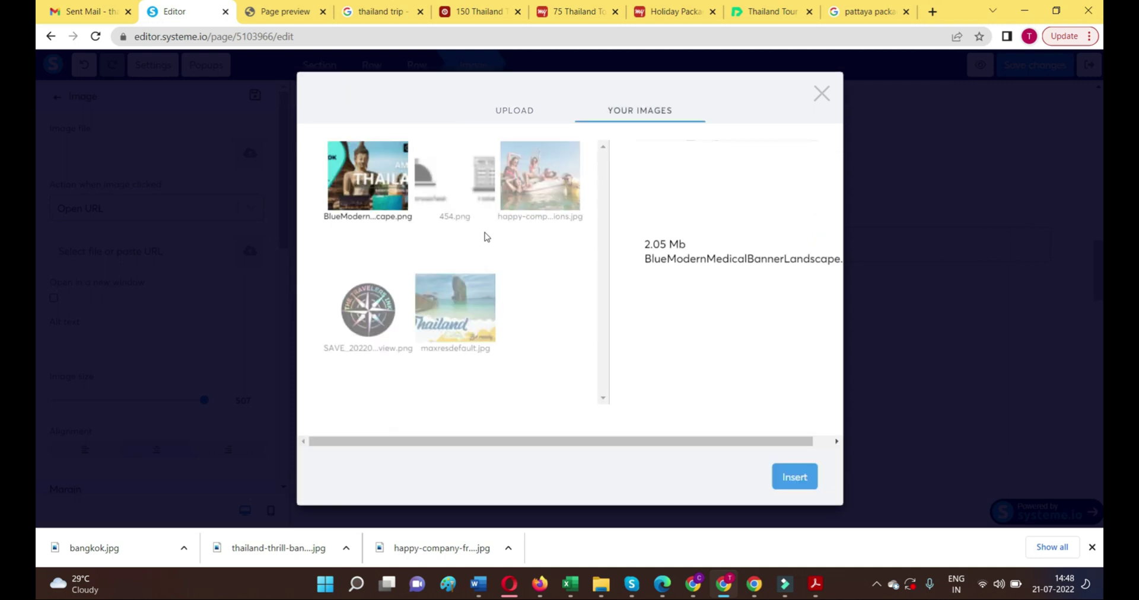
click(793, 477)
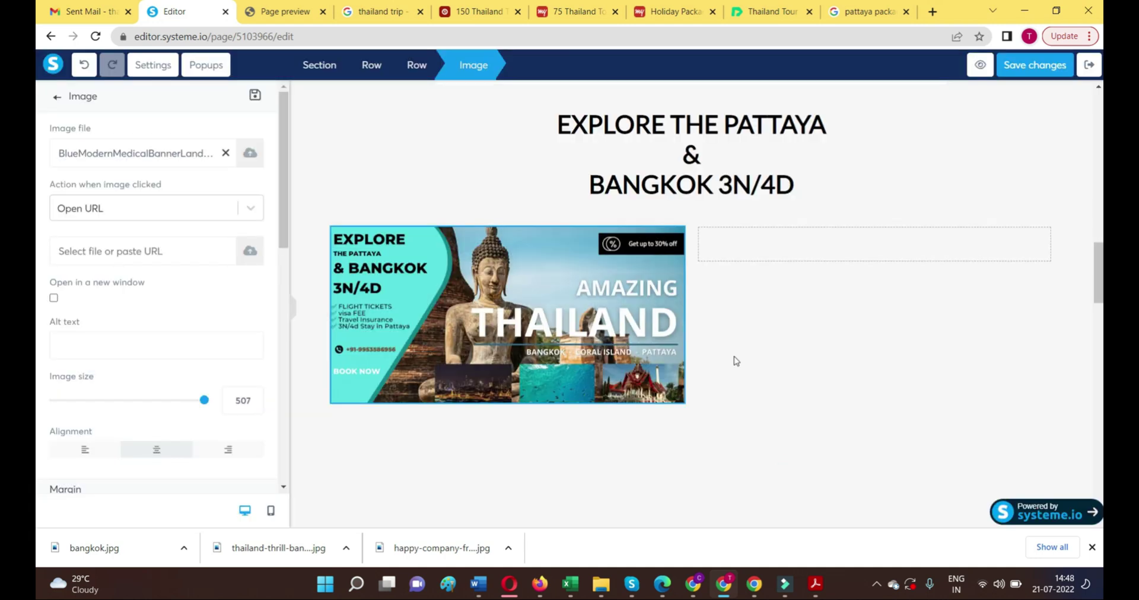
click(773, 338)
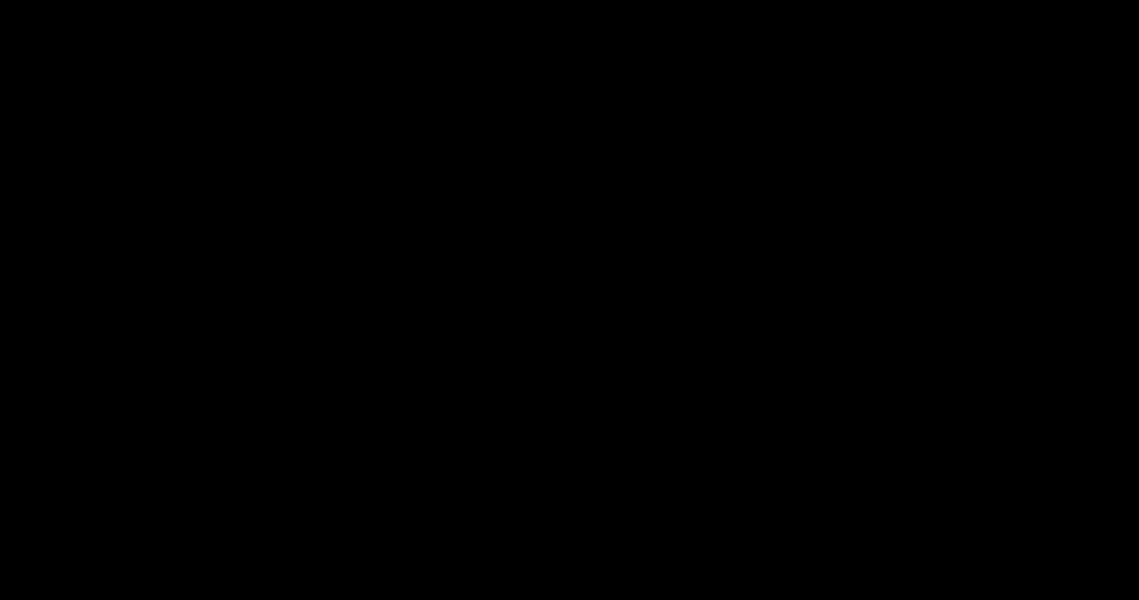